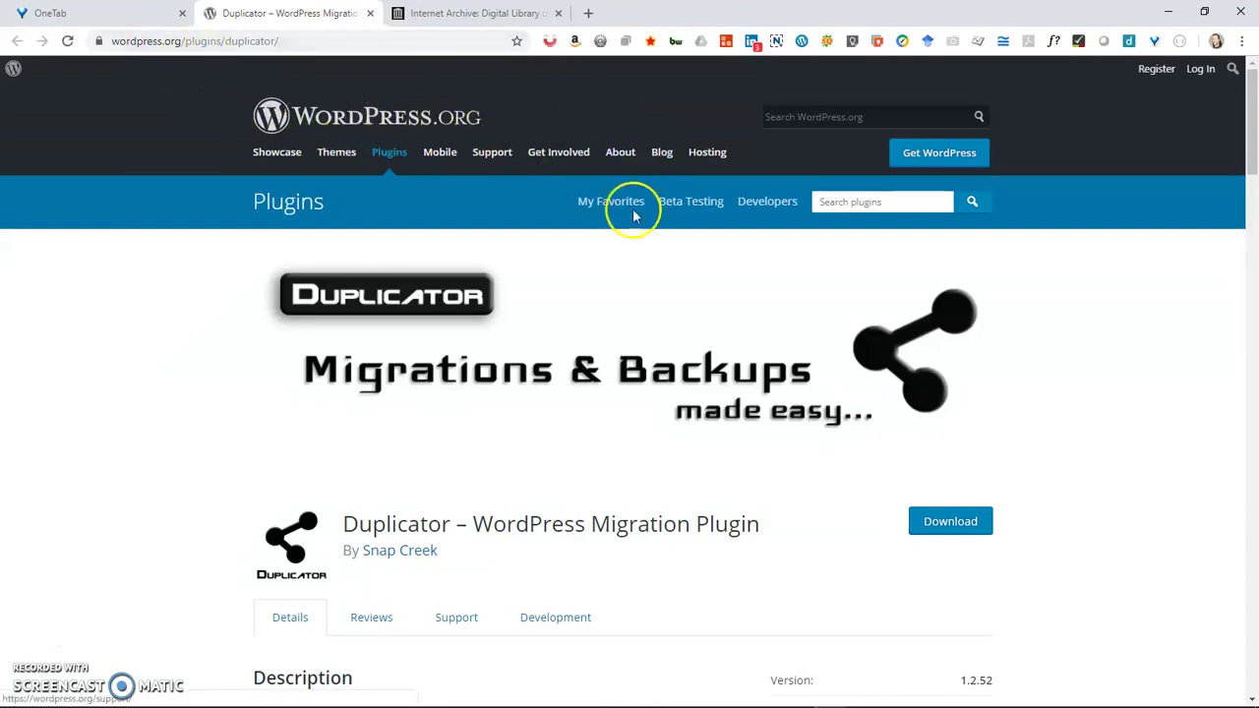
# - Search the WordPress plugin directory for "duplicator" and open the Duplicator – WordPress Migration Plugin page
pyautogui.click(858, 202)
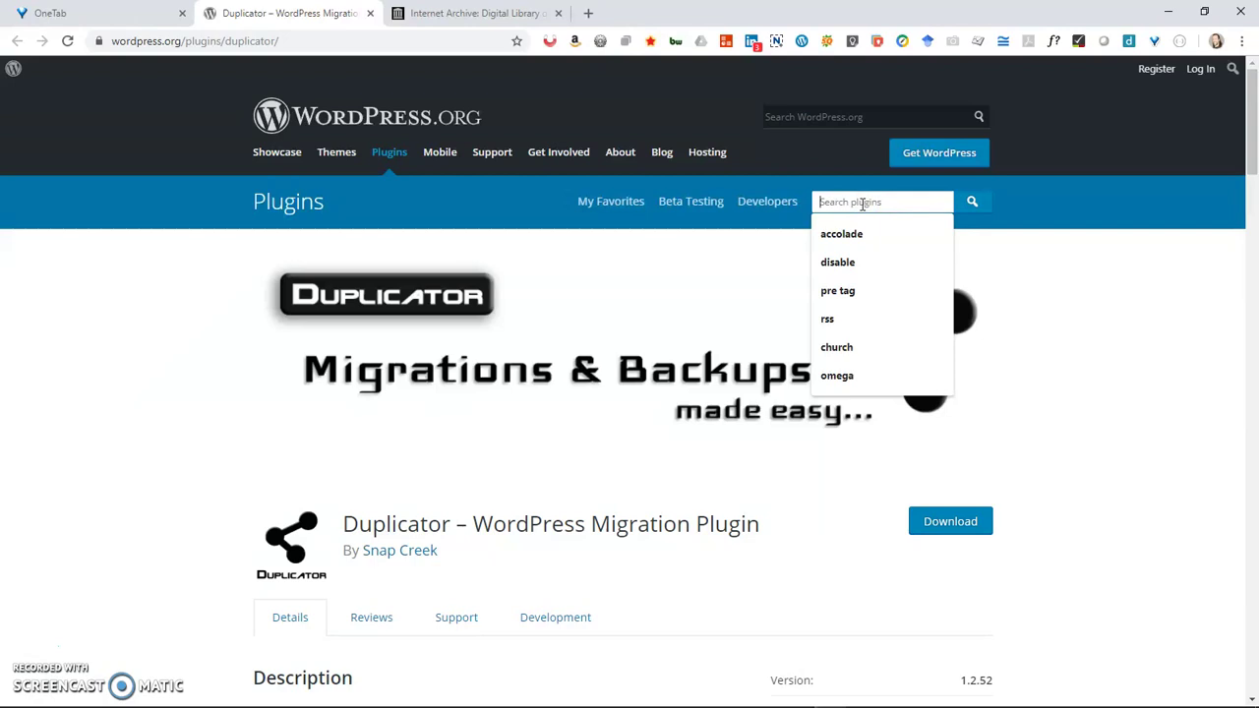
pyautogui.write('duplicator')
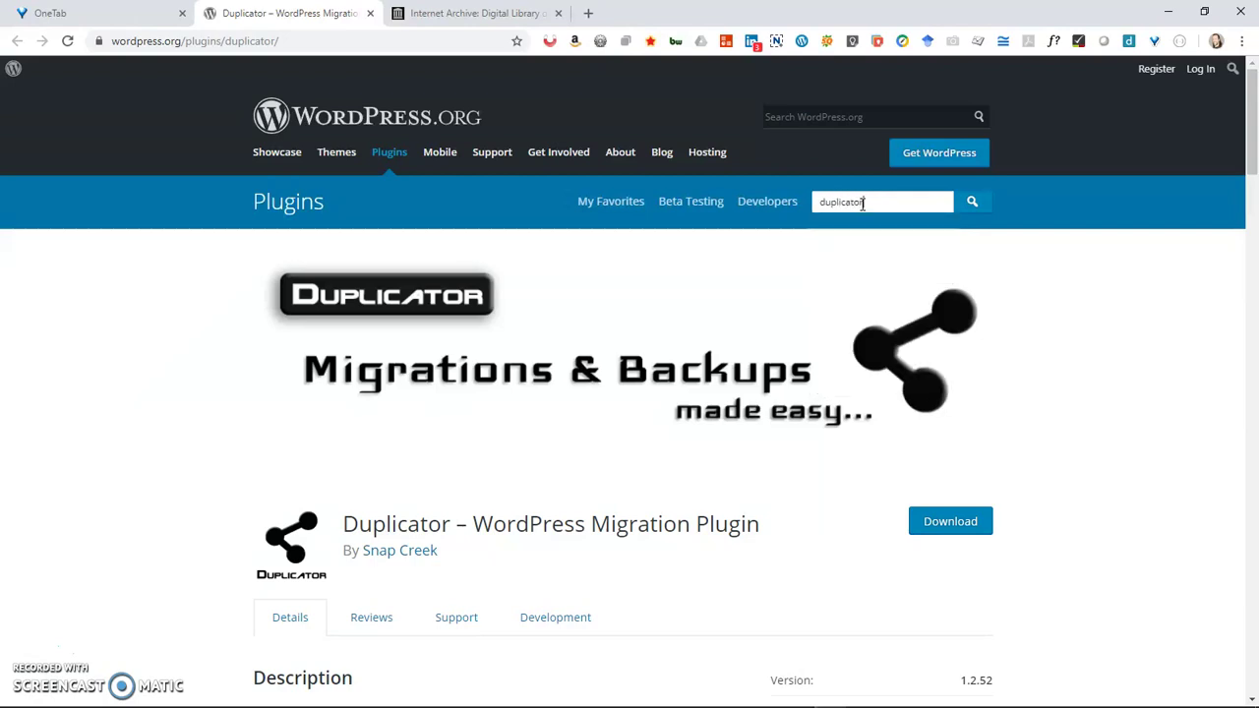
pyautogui.press('Return')
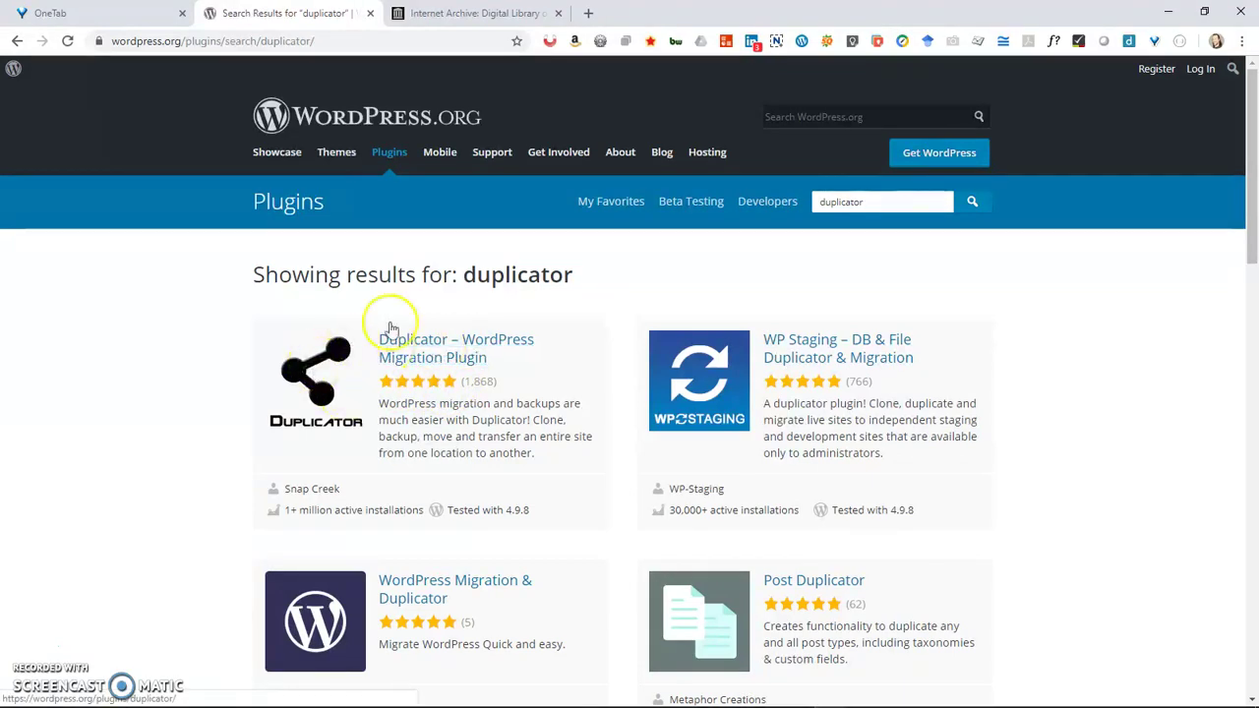
pyautogui.click(457, 340)
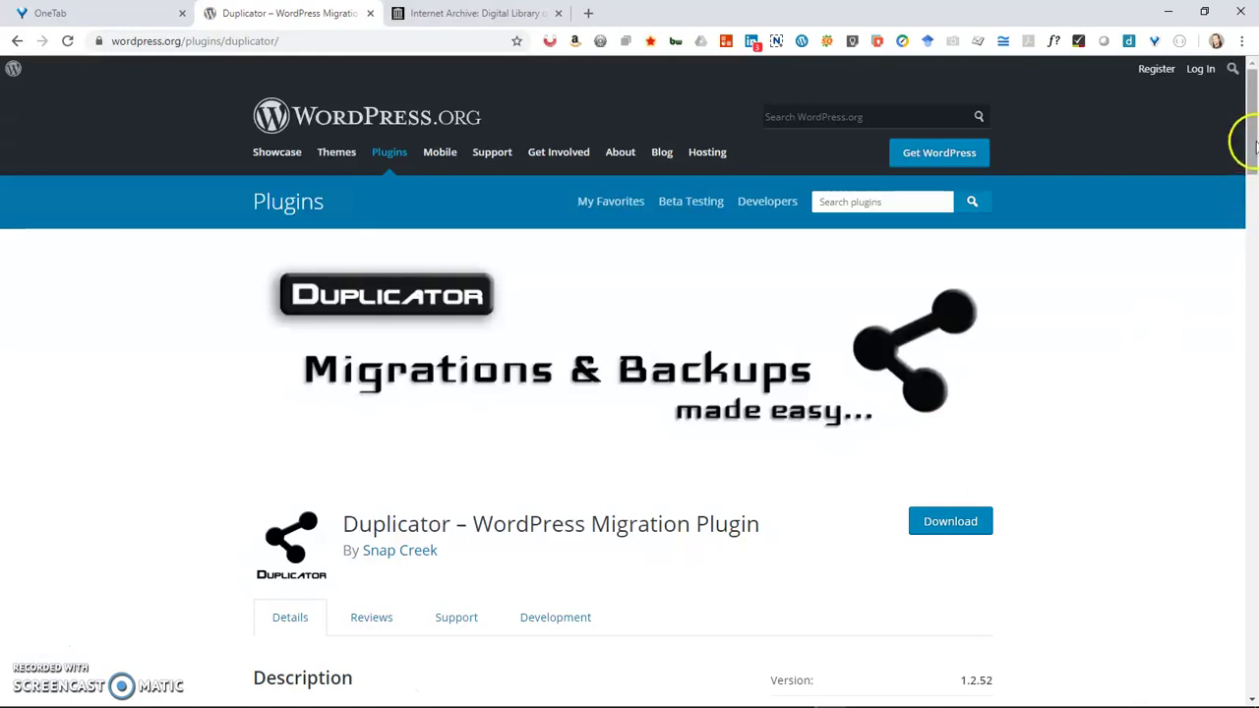
pyautogui.moveTo(1253, 142); pyautogui.dragTo(1231, 128)
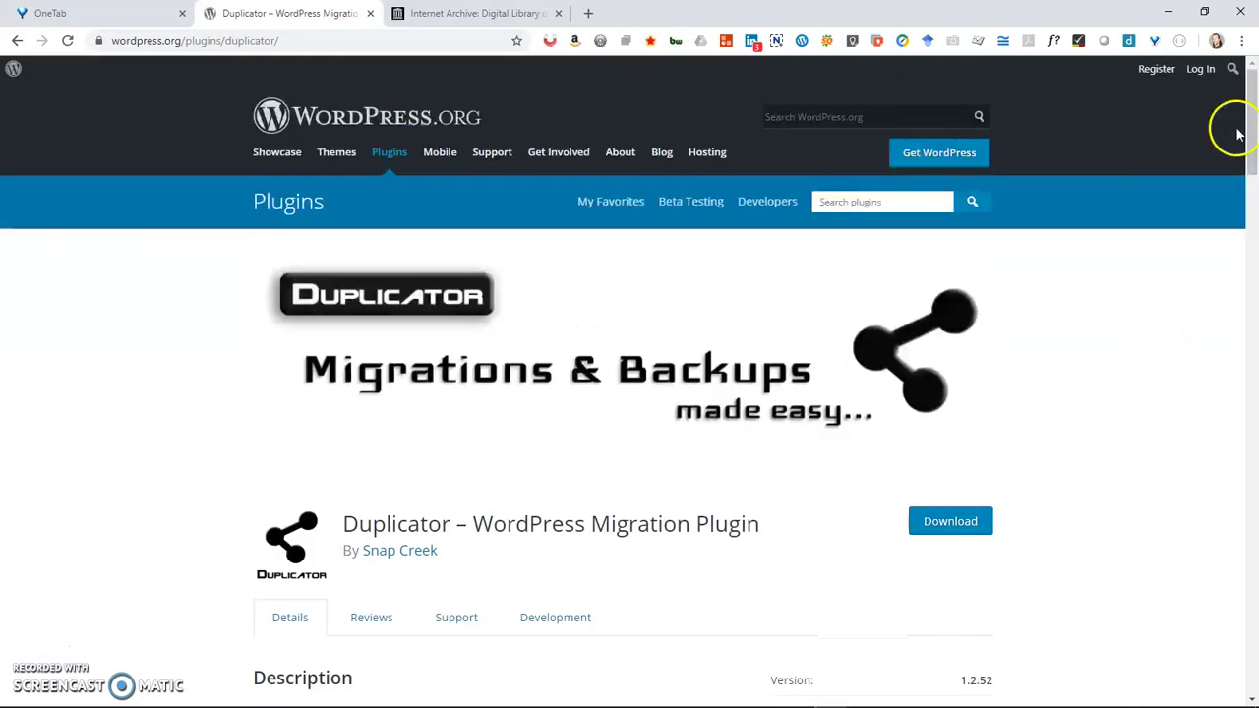
# - Switch to the site's WordPress admin dashboard and open the Duplicator plugin's package list
pyautogui.hotkey('alt', 'Tab')
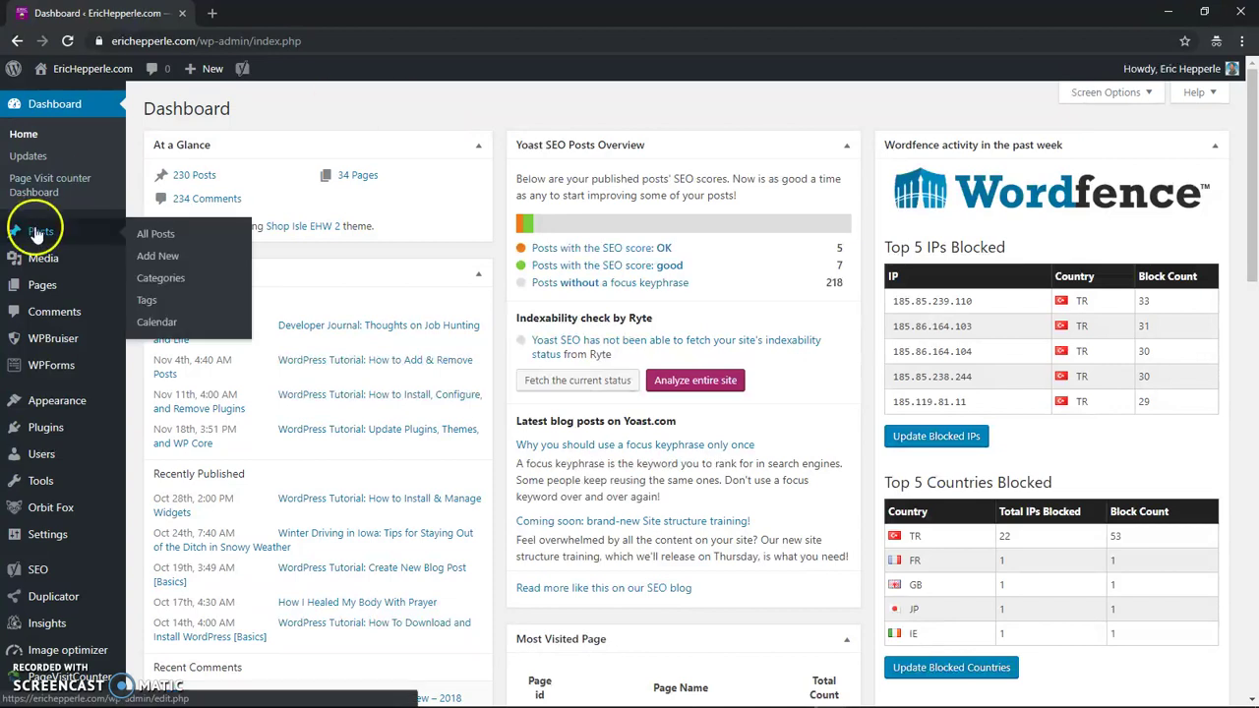
pyautogui.moveTo(72, 418)
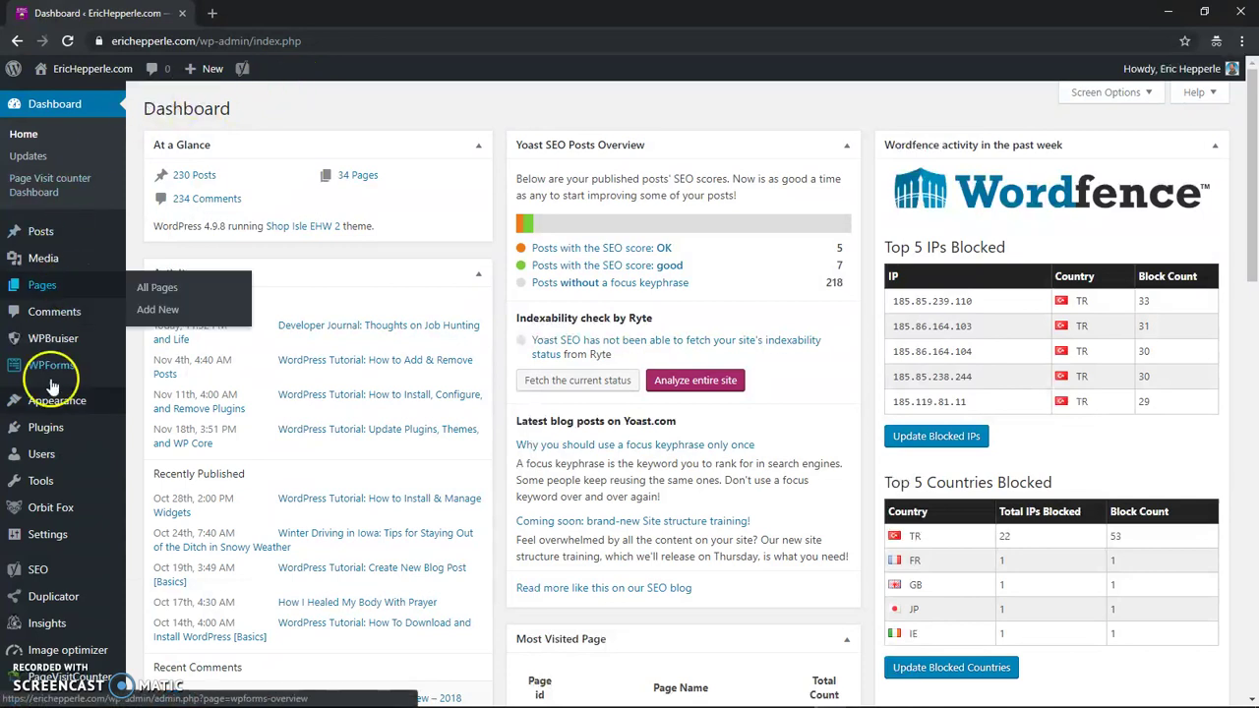
pyautogui.moveTo(62, 598)
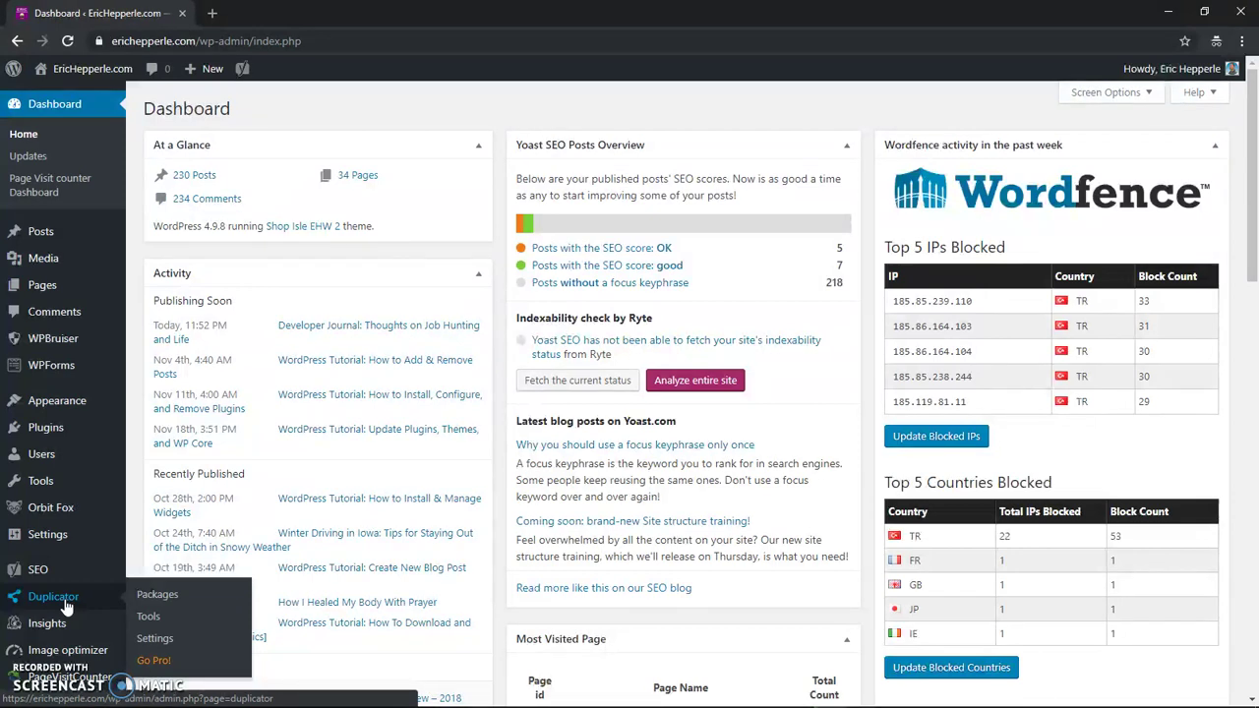
pyautogui.click(149, 598)
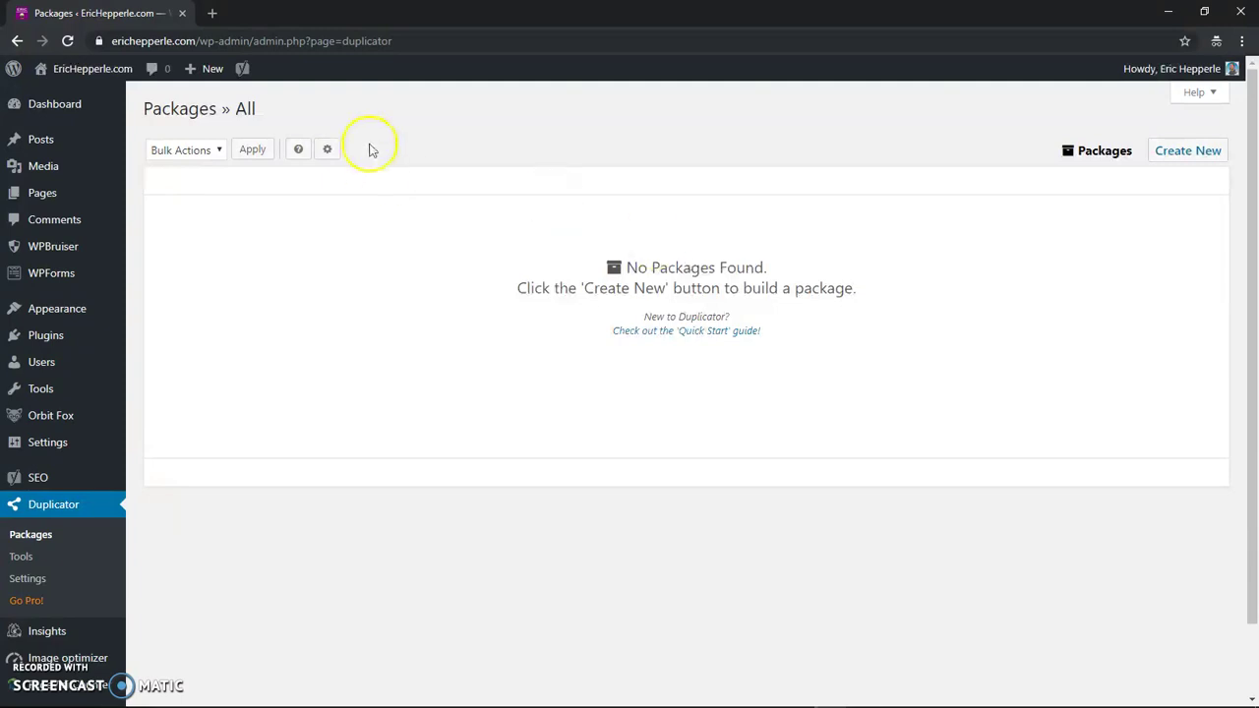
# - Start creating a new Duplicator package
pyautogui.click(219, 152)
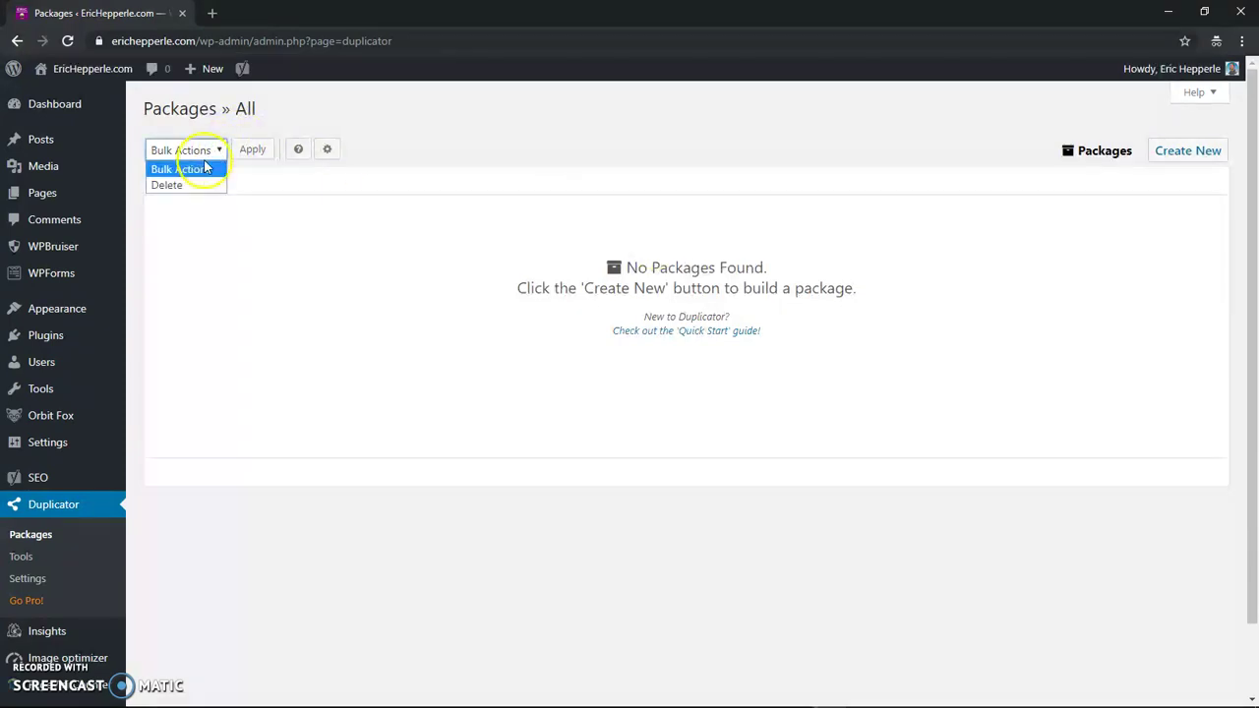
pyautogui.click(214, 152)
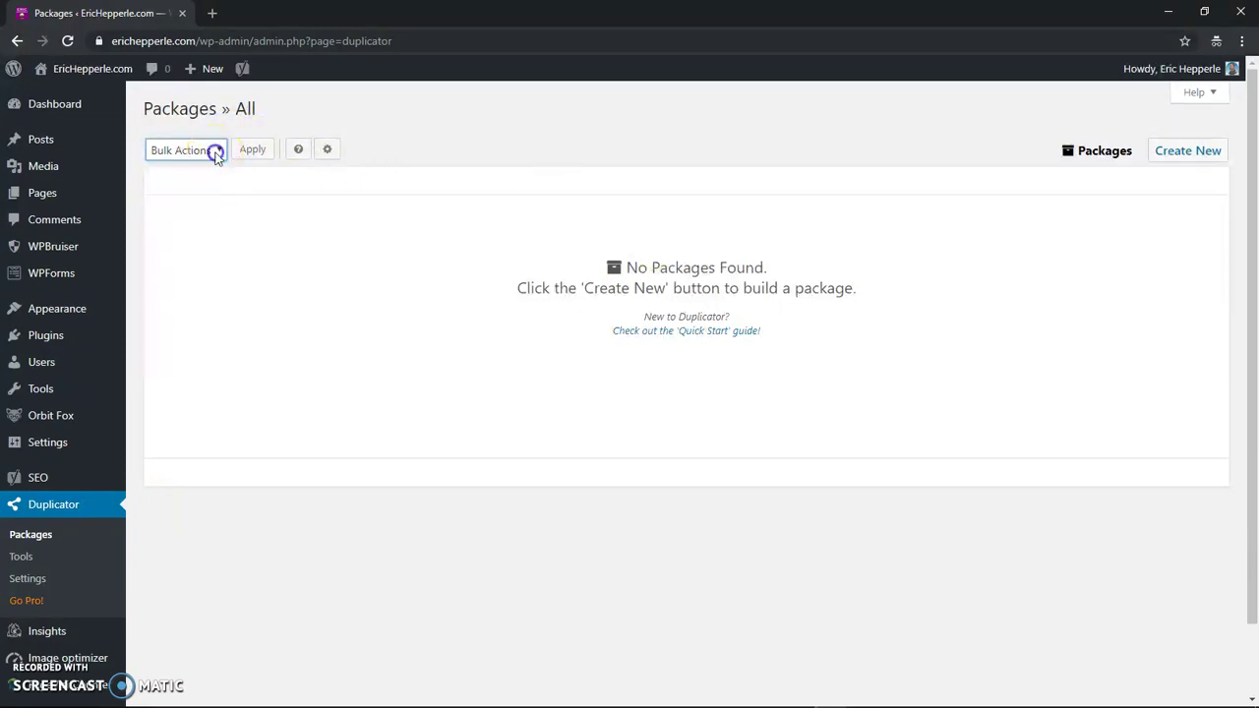
pyautogui.click(1195, 151)
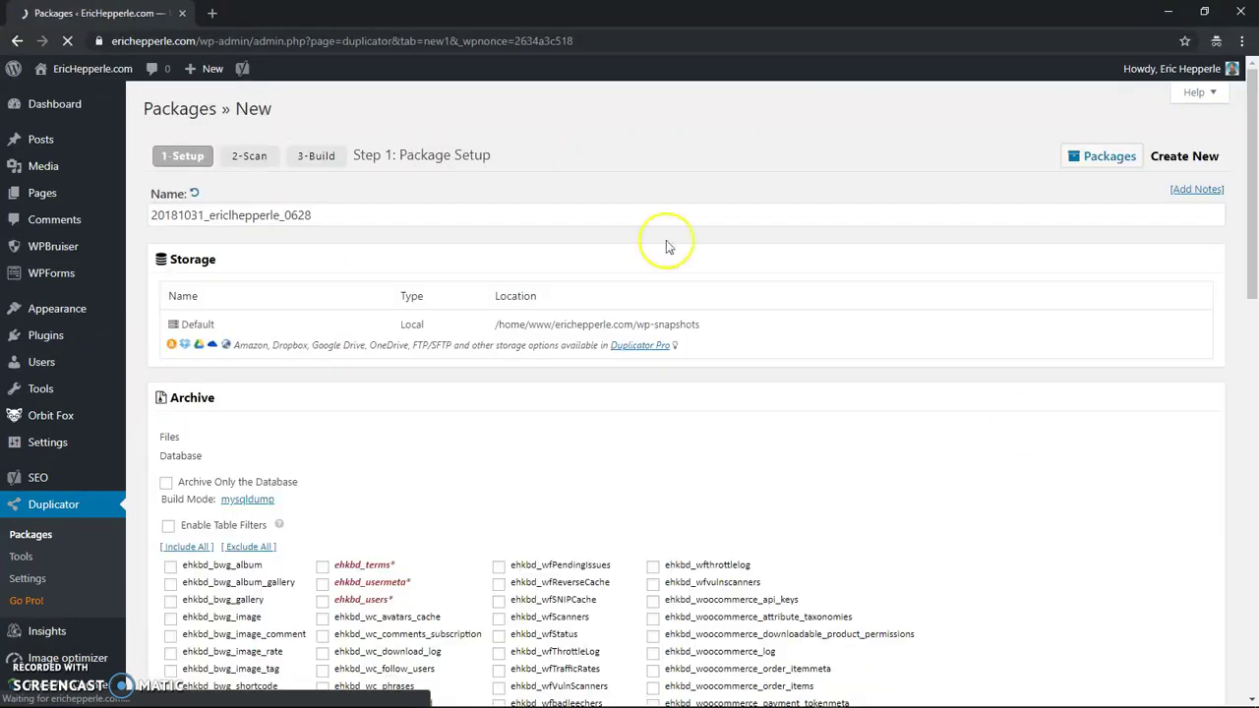
# - Rename the package as 20181031_ehw_0723
pyautogui.click(162, 214)
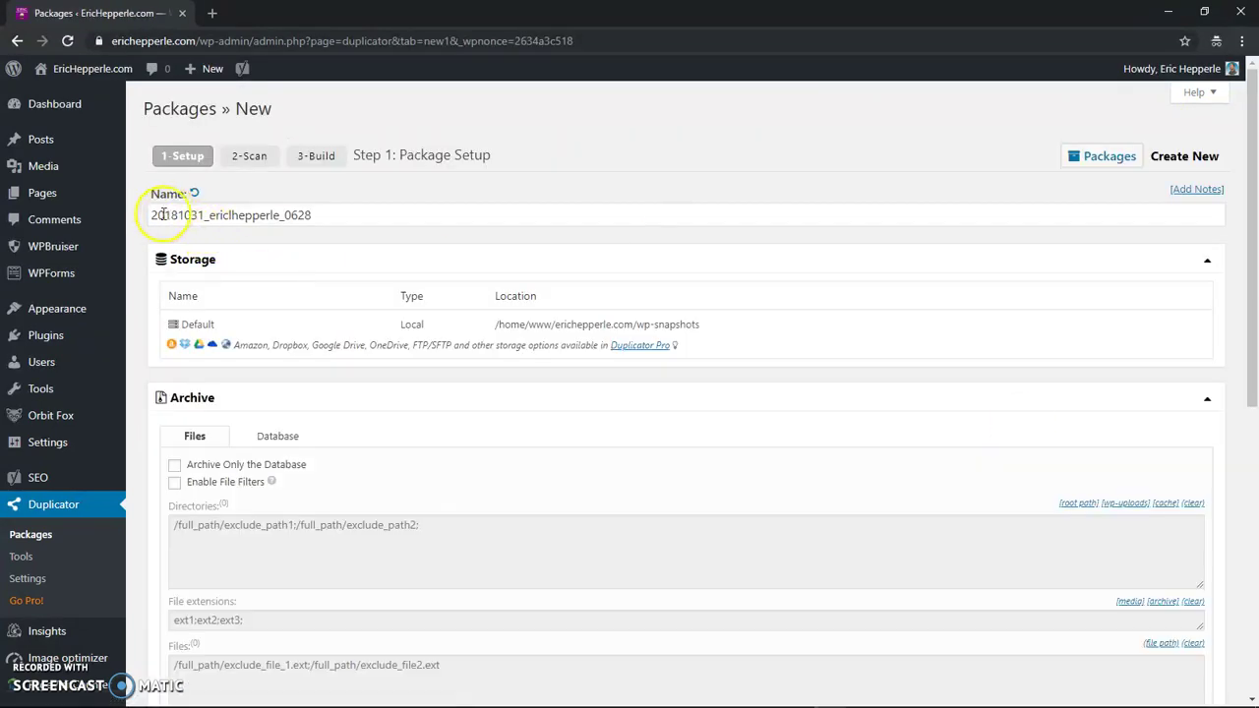
pyautogui.click(325, 213)
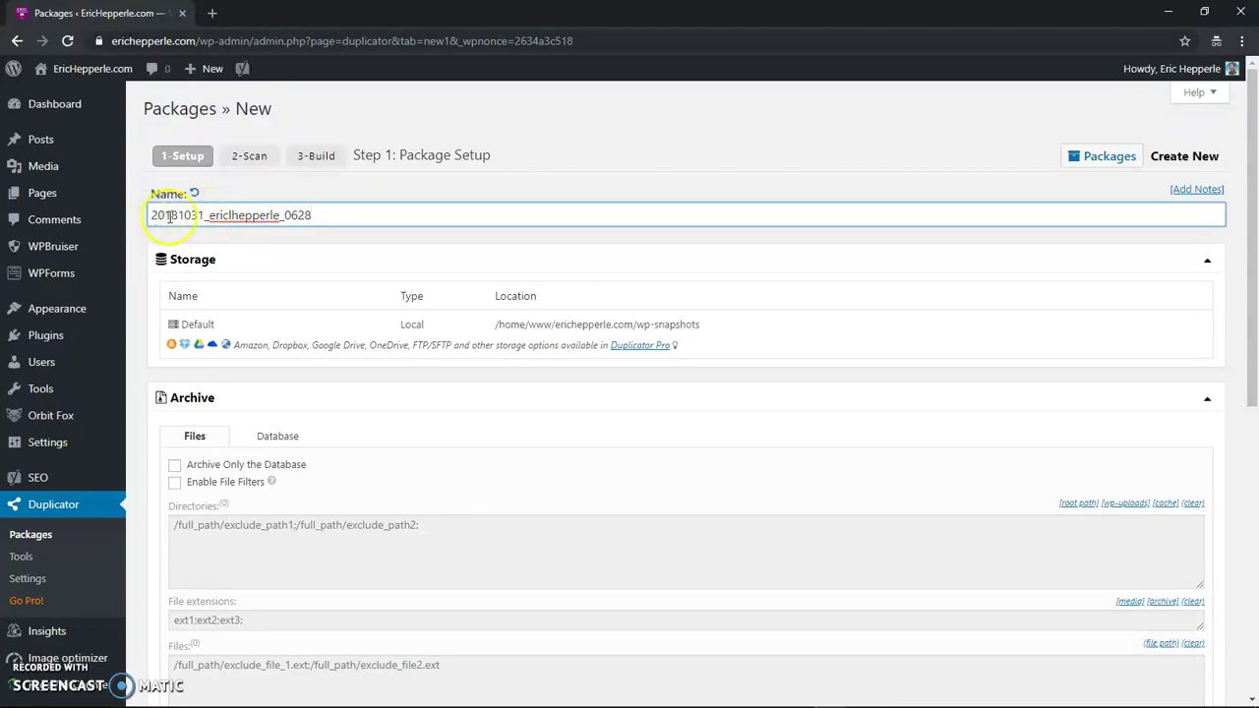
pyautogui.moveTo(837, 694)
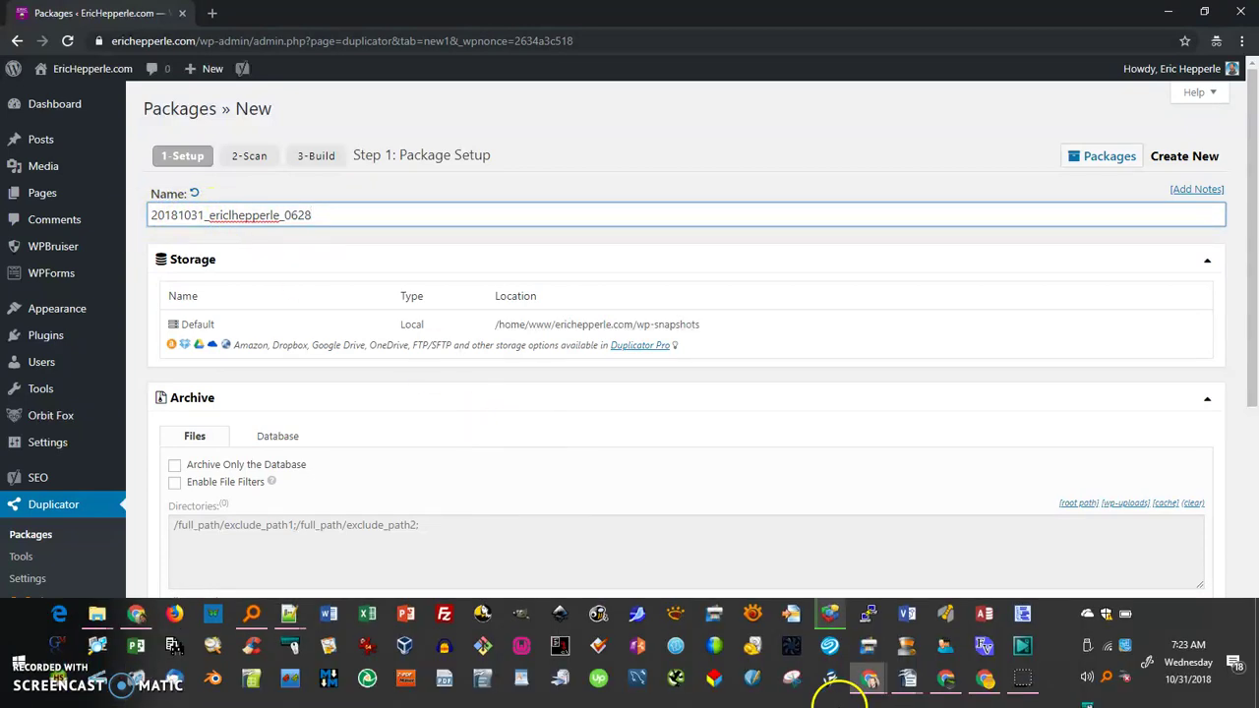
pyautogui.moveTo(1194, 640)
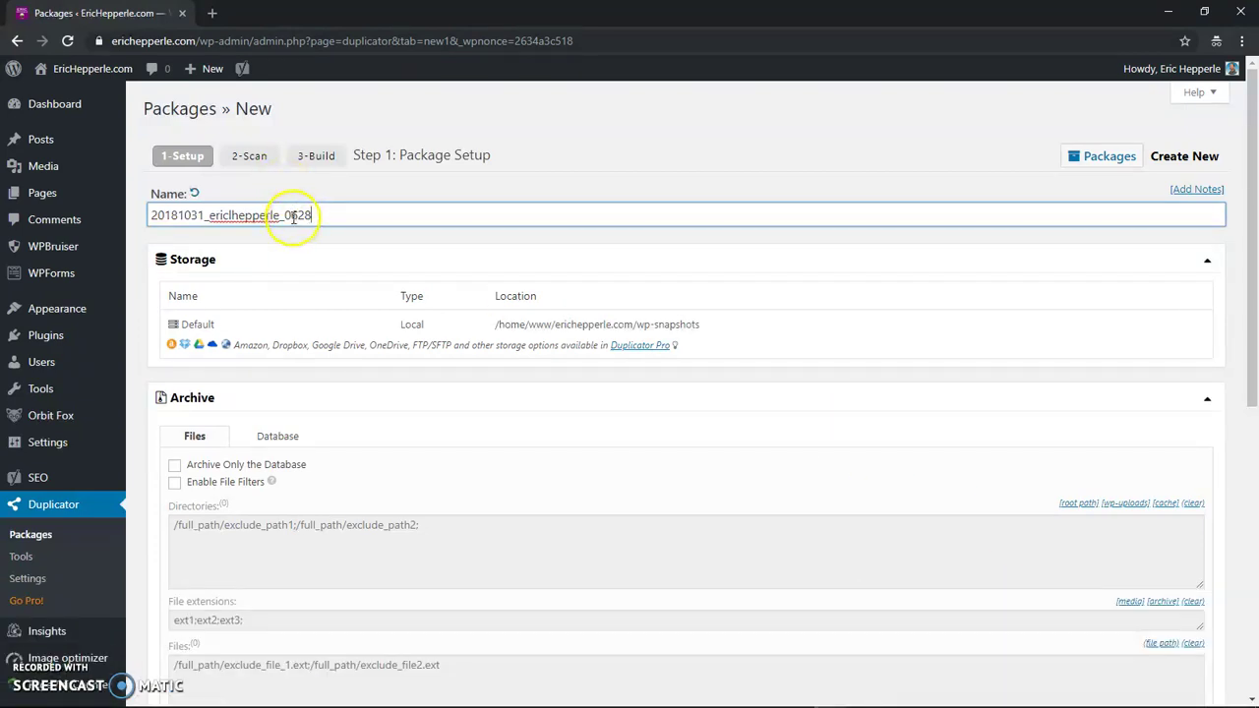
pyautogui.moveTo(293, 216); pyautogui.dragTo(315, 215)
pyautogui.write('723')
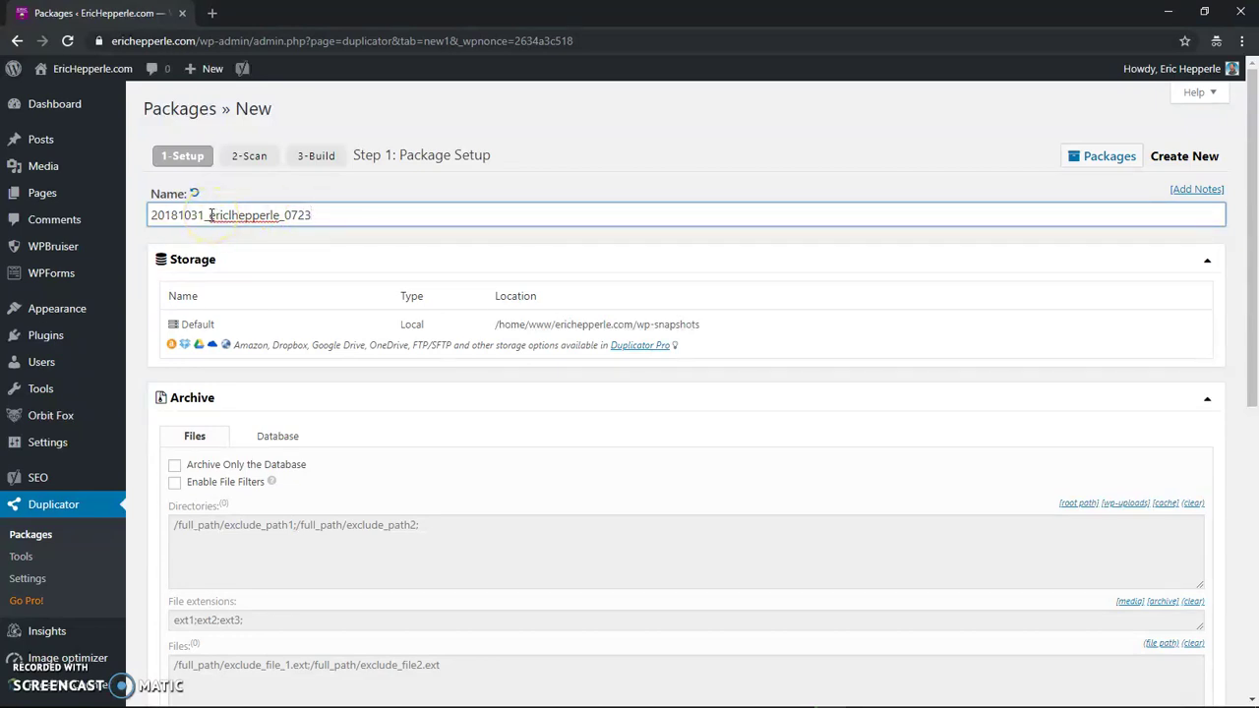
pyautogui.moveTo(211, 215); pyautogui.dragTo(279, 221)
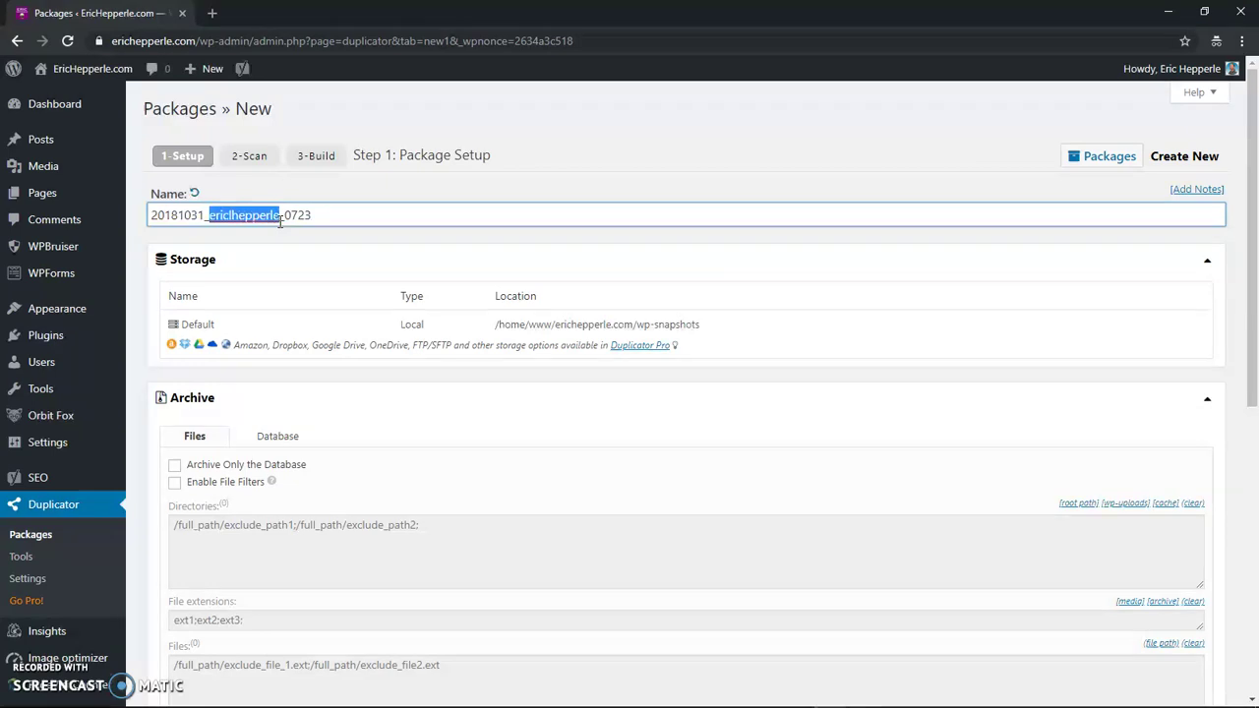
pyautogui.write('ehw')
pyautogui.click(563, 276)
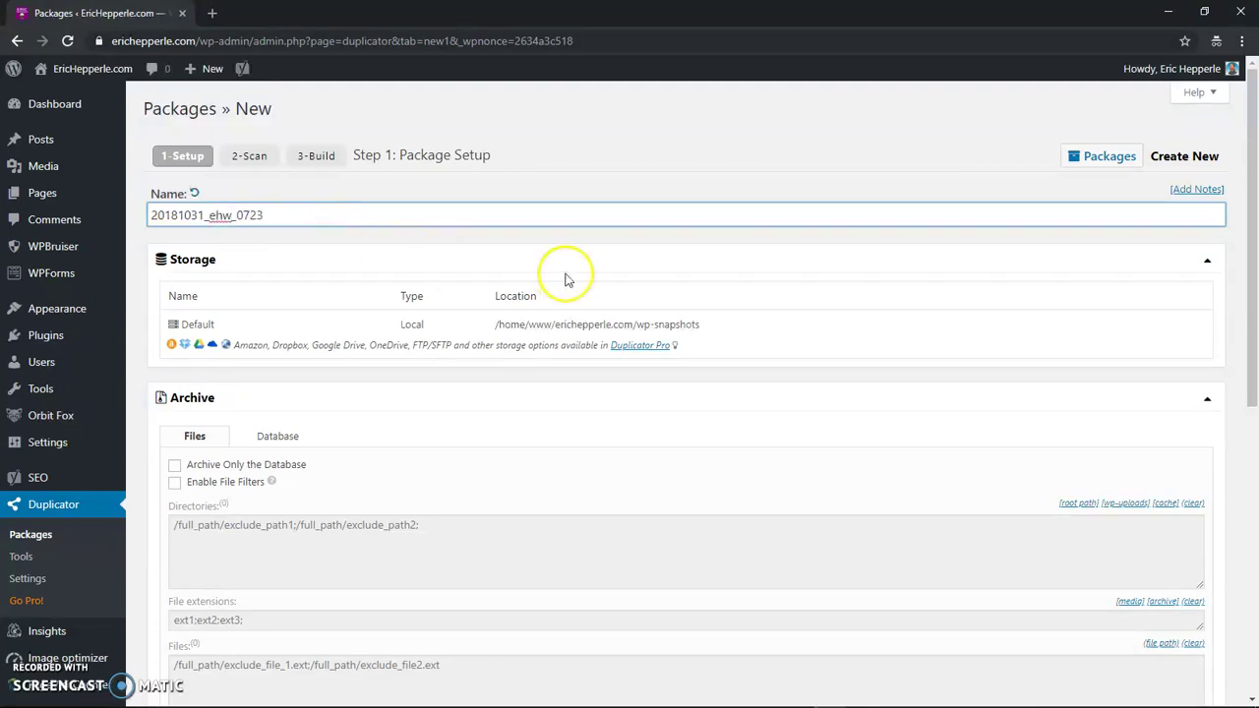
pyautogui.click(508, 226)
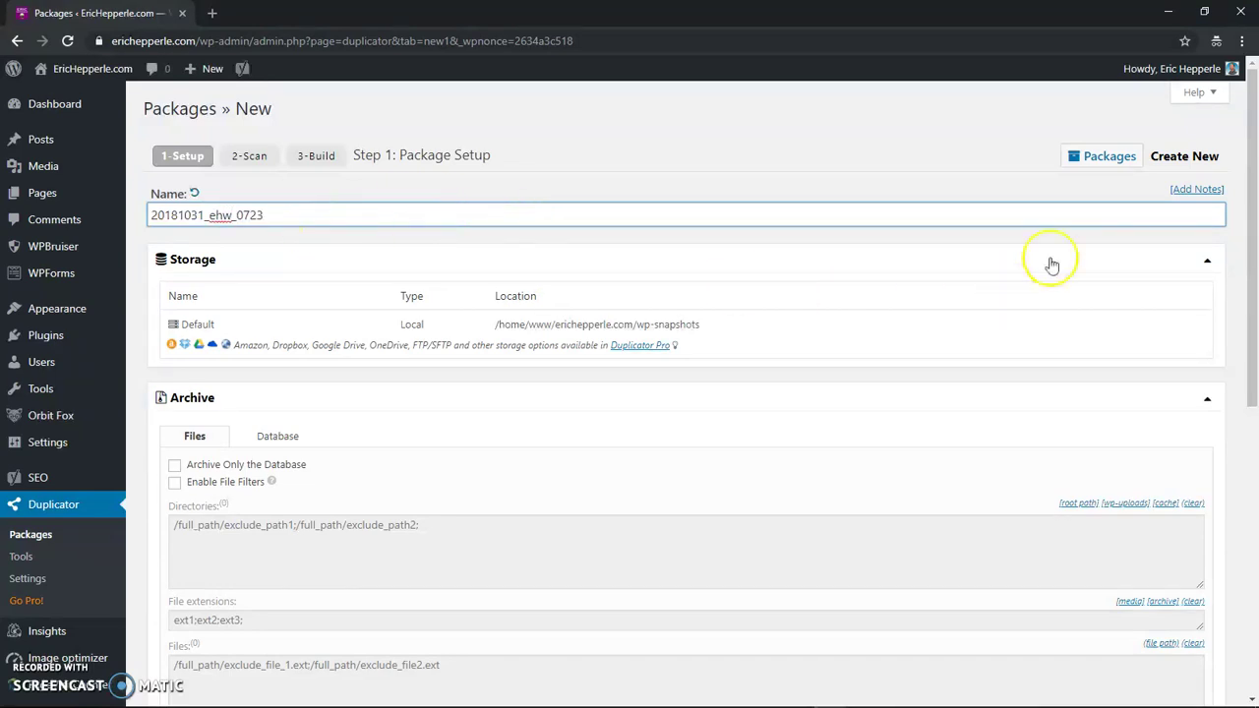
# - Keep the default storage, archive and installer settings and proceed to the system scan
pyautogui.click(1254, 207)
pyautogui.moveTo(1255, 207); pyautogui.dragTo(1256, 519)
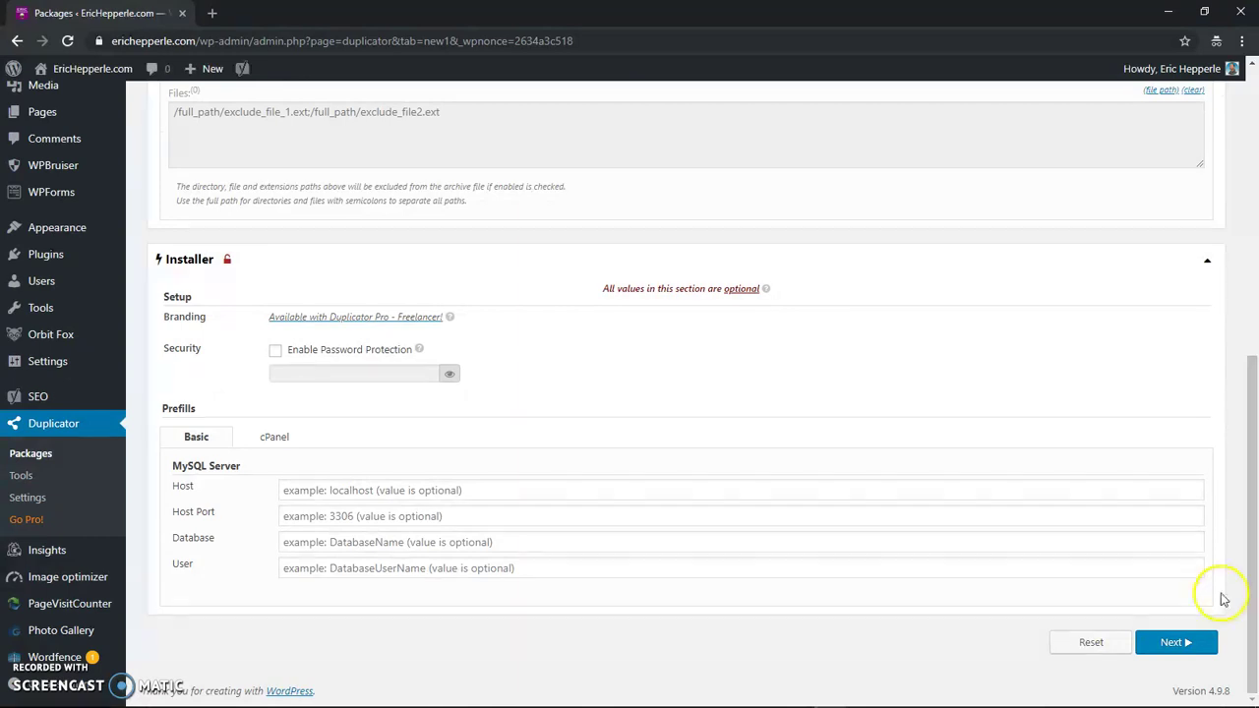
pyautogui.click(1196, 641)
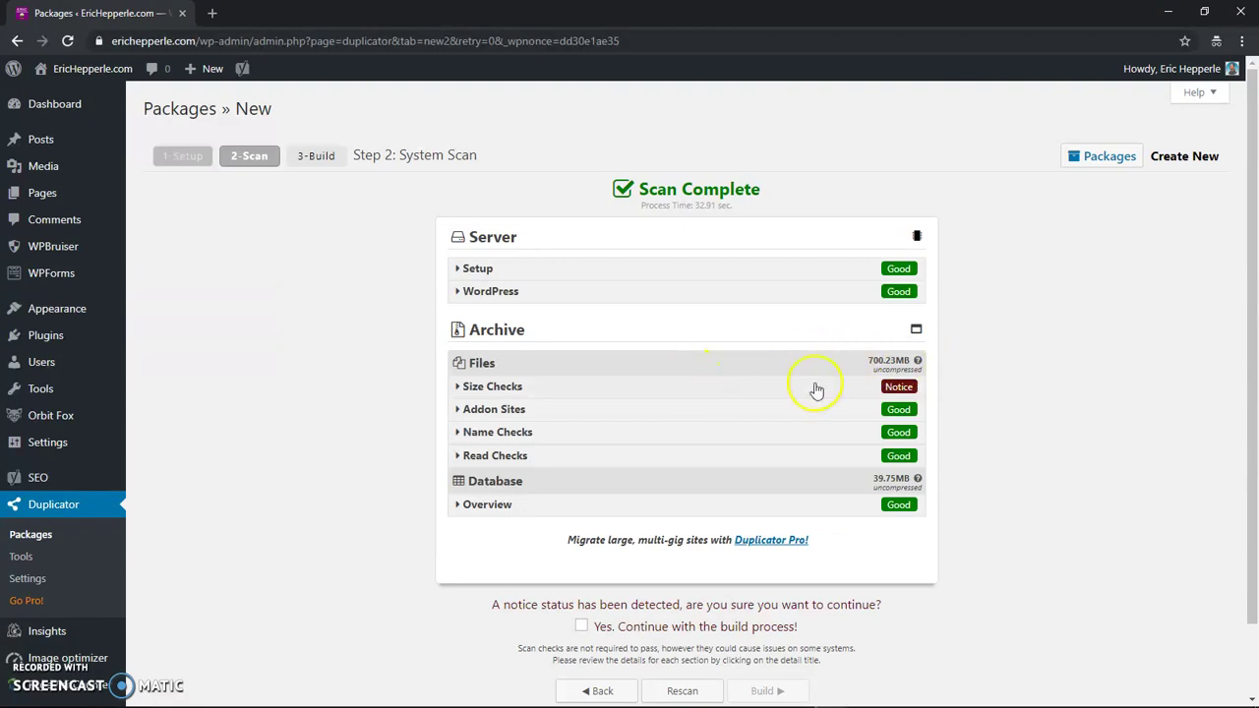
# - Review the details of the Size Checks notice in the scan results and collapse them again
pyautogui.click(900, 388)
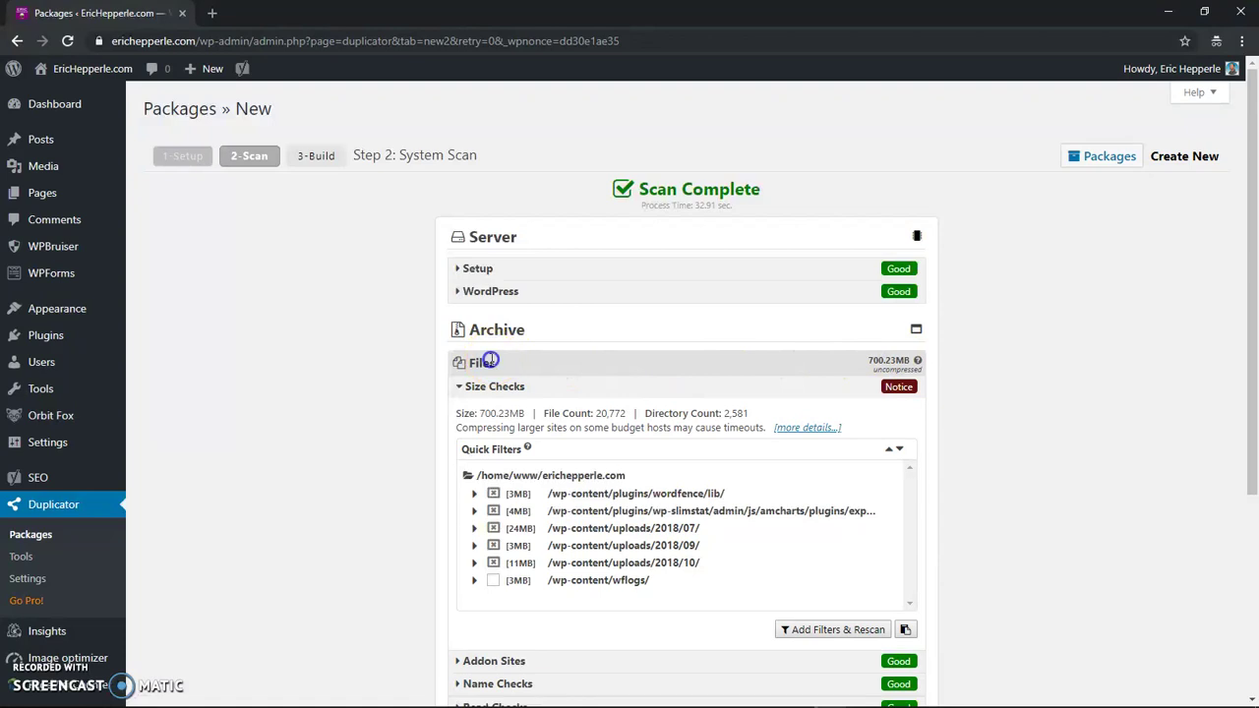
pyautogui.click(898, 389)
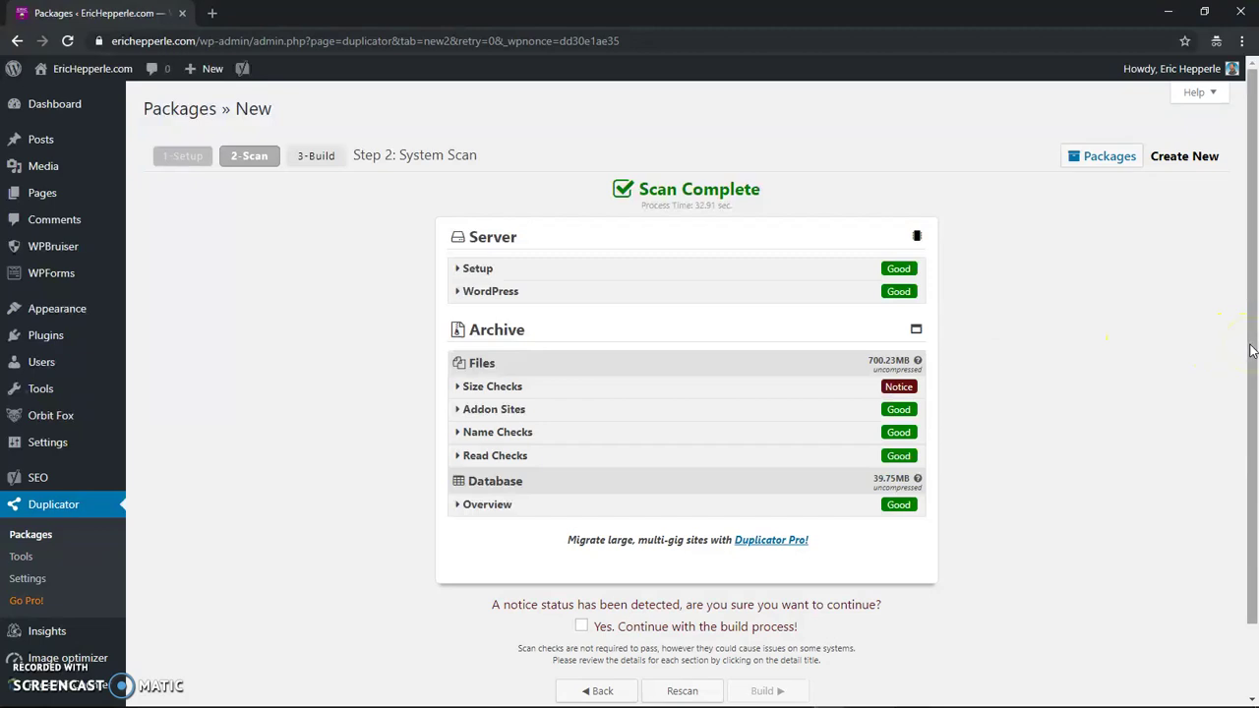
pyautogui.moveTo(1249, 360); pyautogui.dragTo(1255, 295)
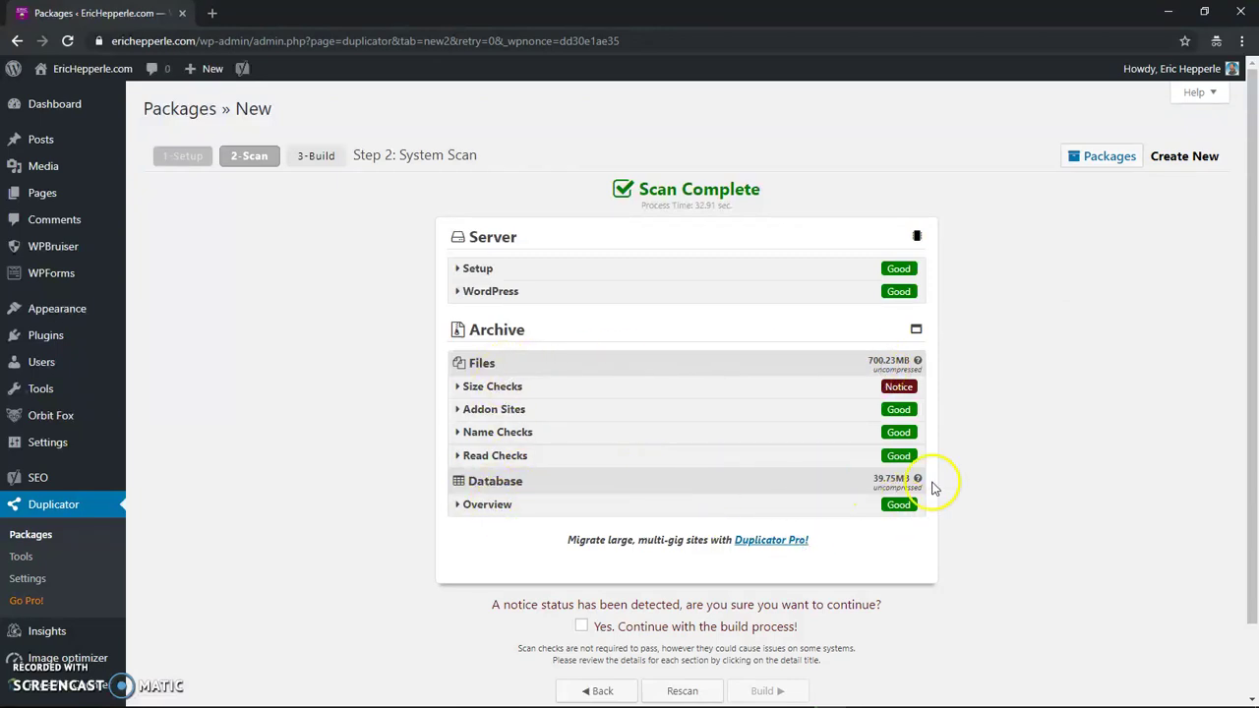
# - Agree to continue despite the scan notice and build the package
pyautogui.scroll(-2, 1247, 368)
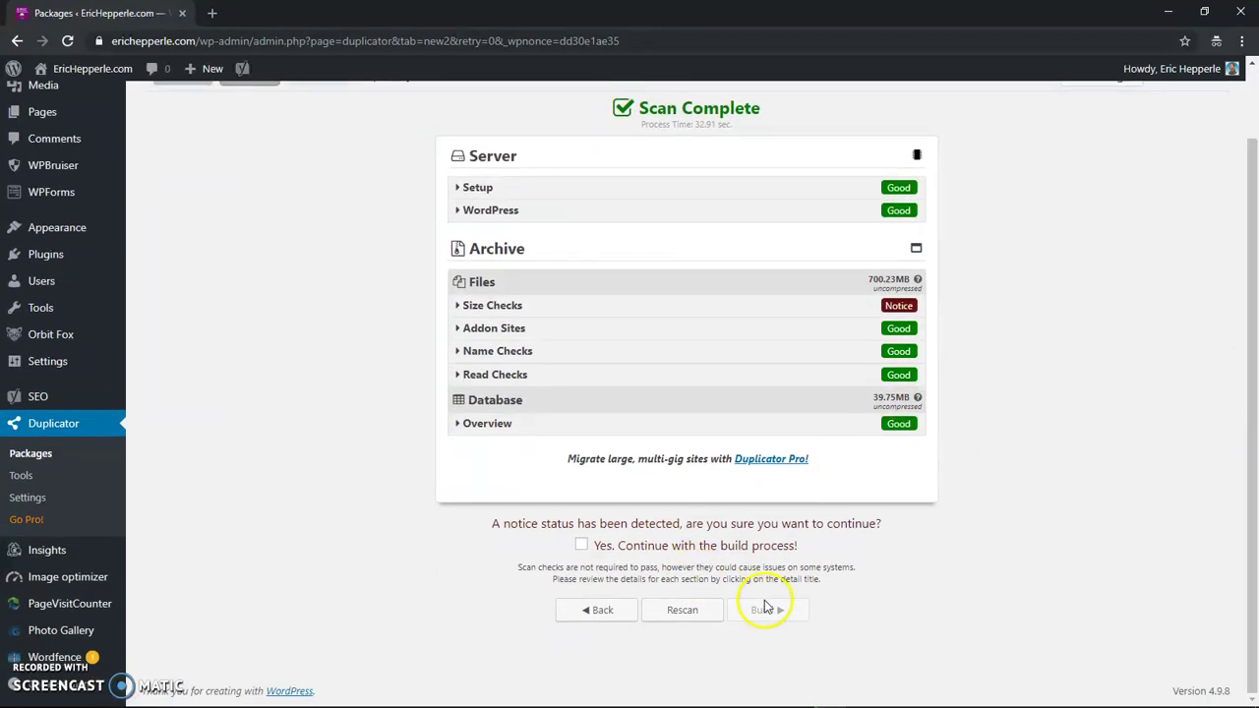
pyautogui.click(579, 549)
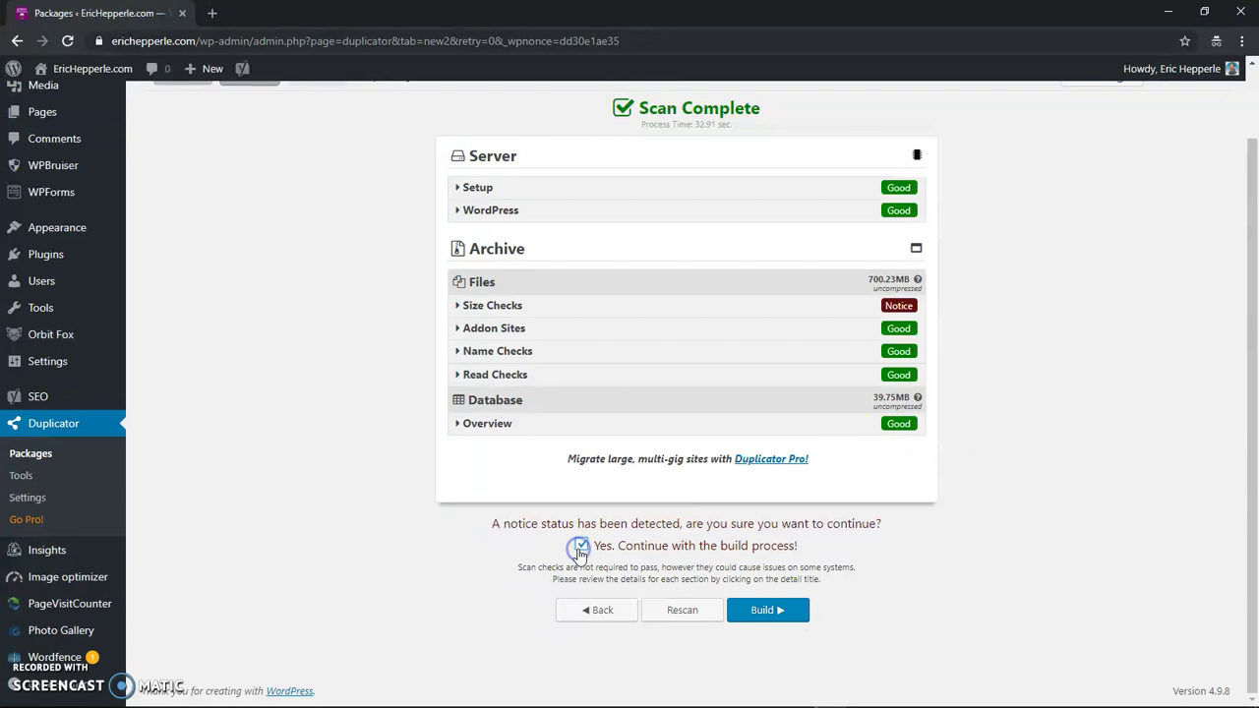
pyautogui.click(776, 612)
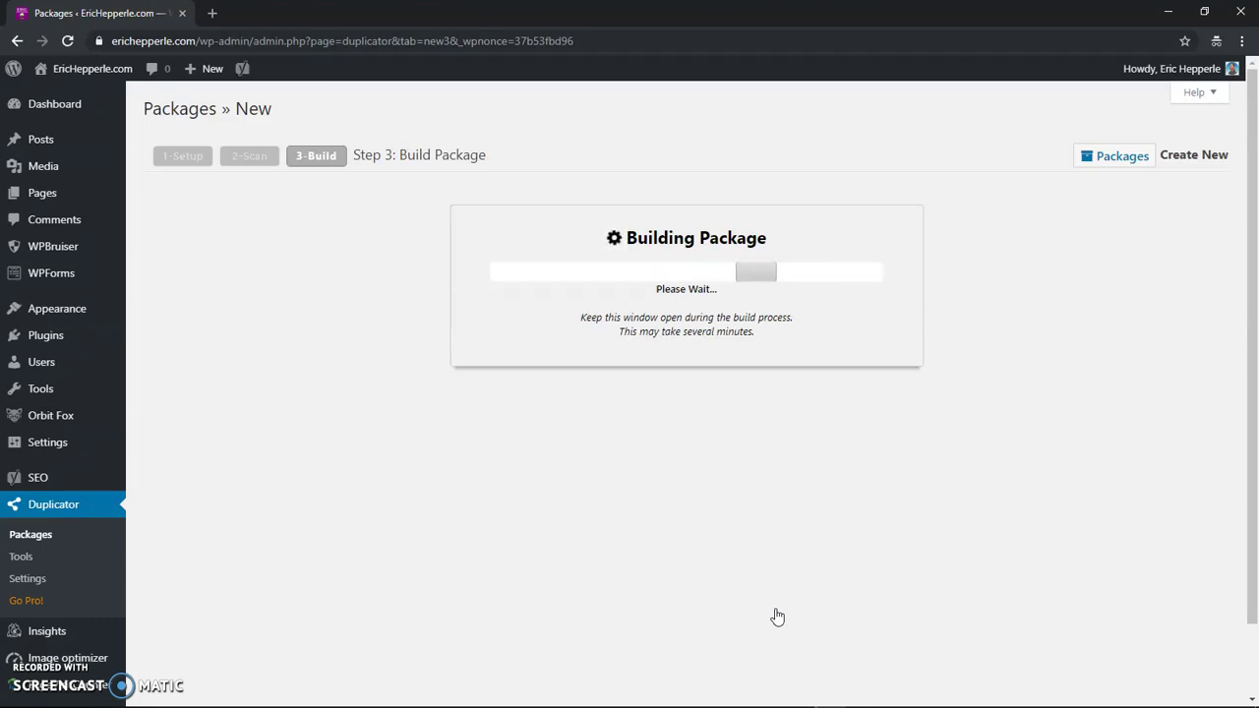
pyautogui.moveTo(192, 705)
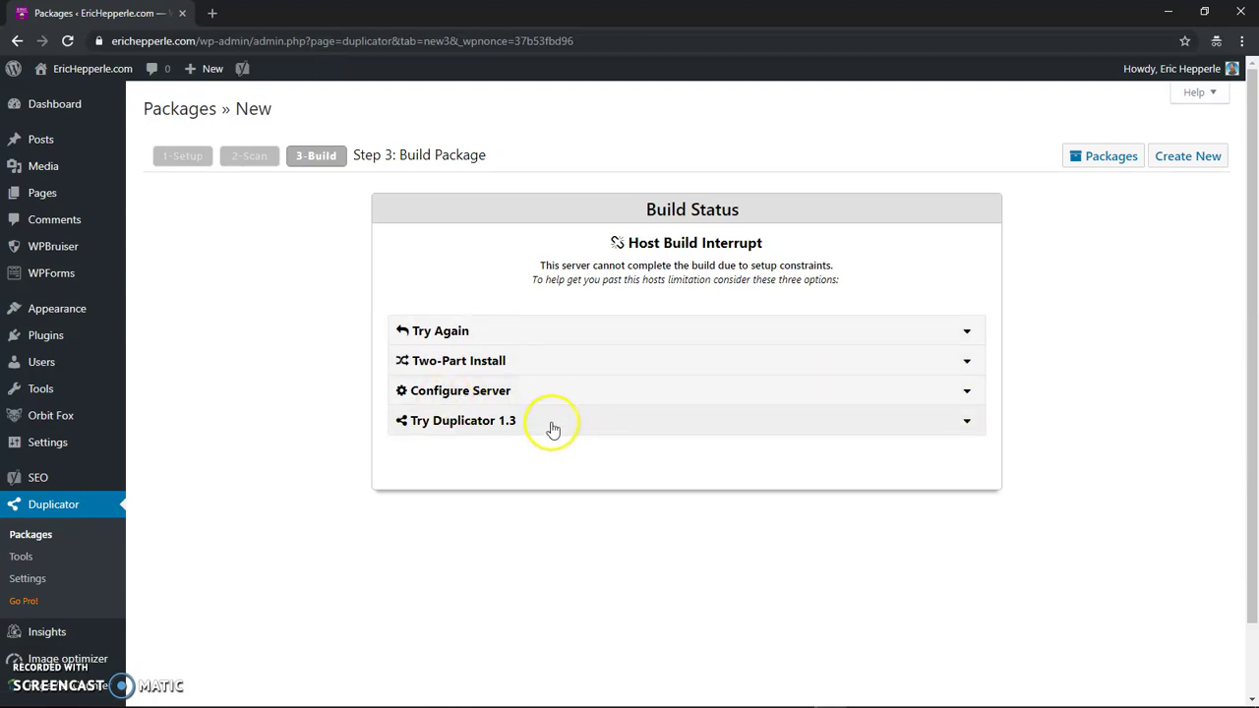
# - Examine the Try Duplicator 1.3 and Configure Server options in the build status, dismissing the e-mail notification
pyautogui.click(968, 422)
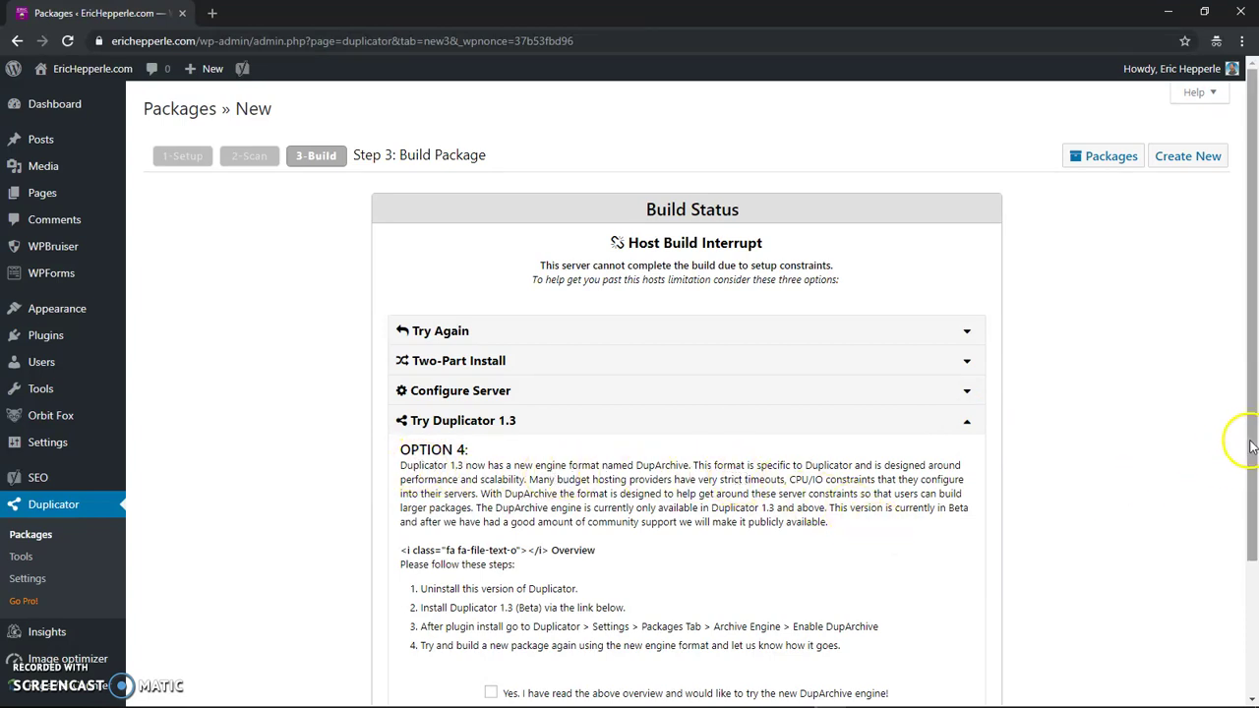
pyautogui.moveTo(1255, 430); pyautogui.dragTo(1255, 535)
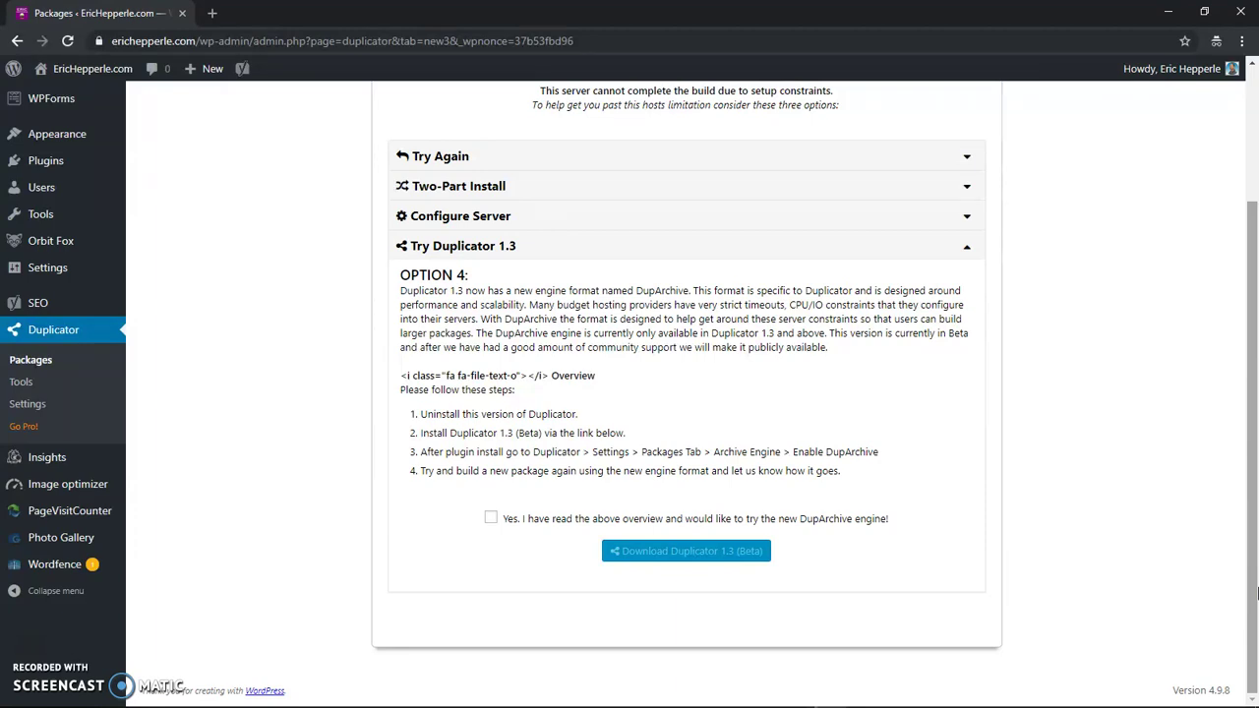
pyautogui.scroll(1, 629, 394)
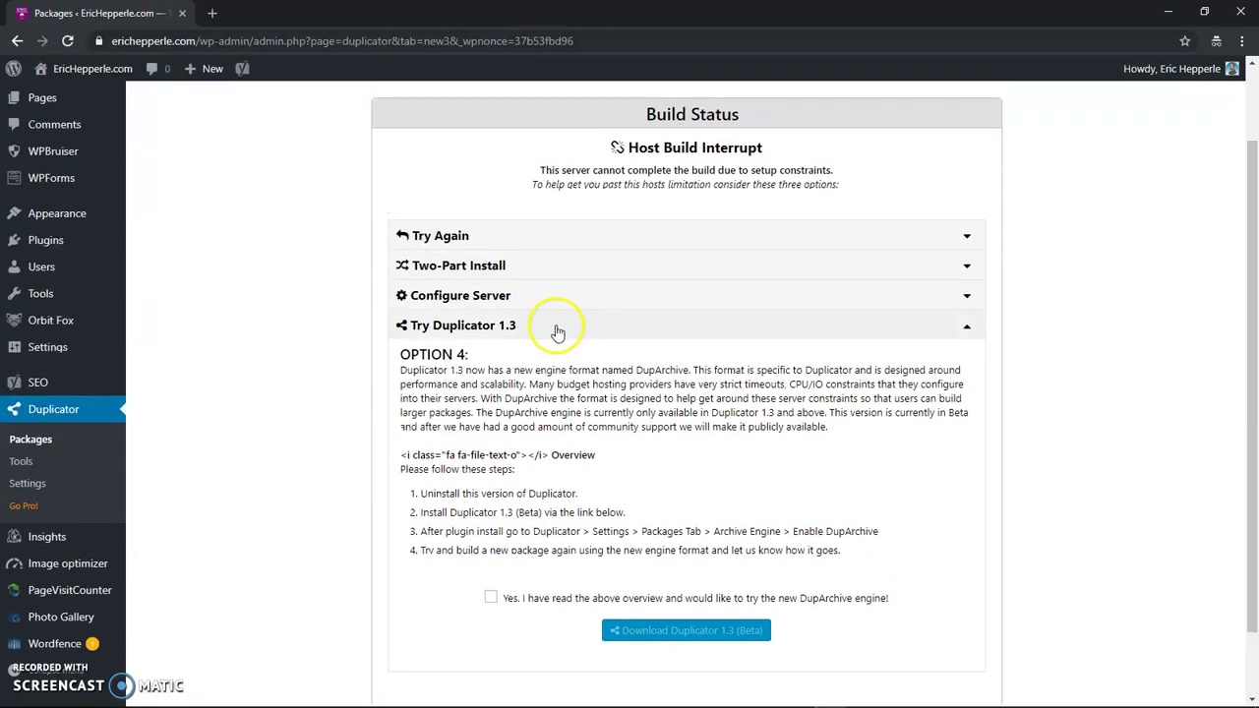
pyautogui.click(967, 327)
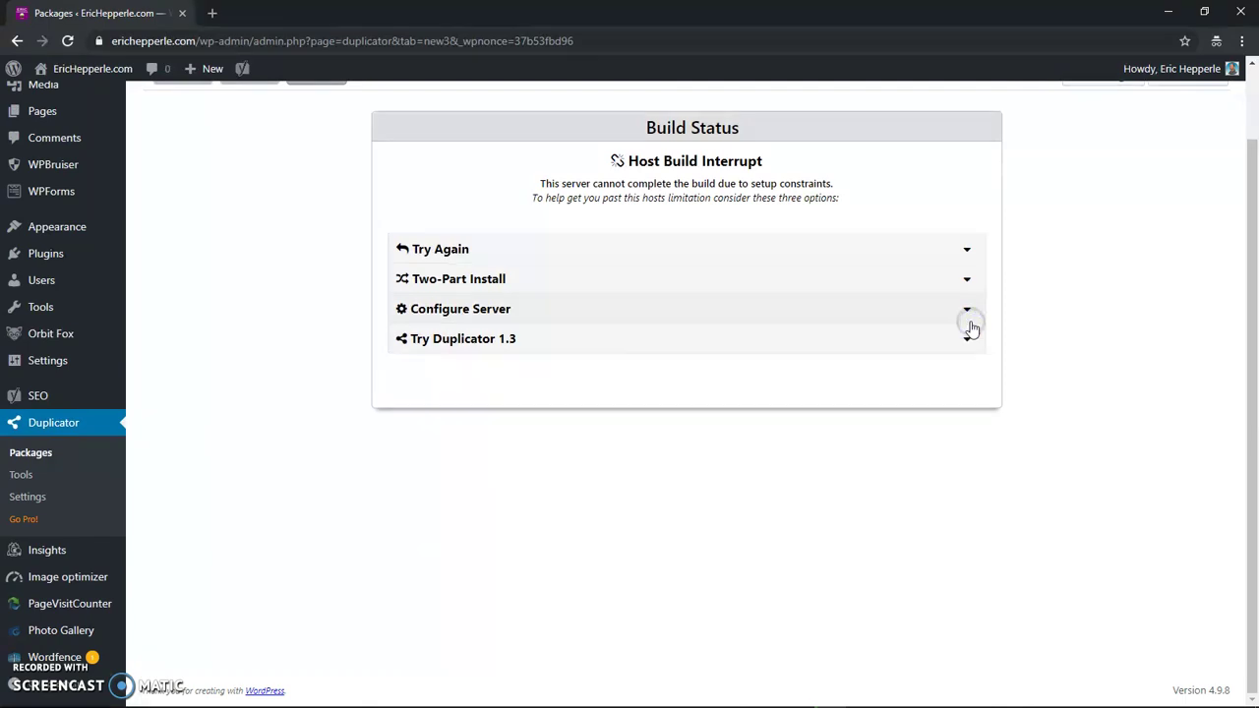
pyautogui.click(965, 313)
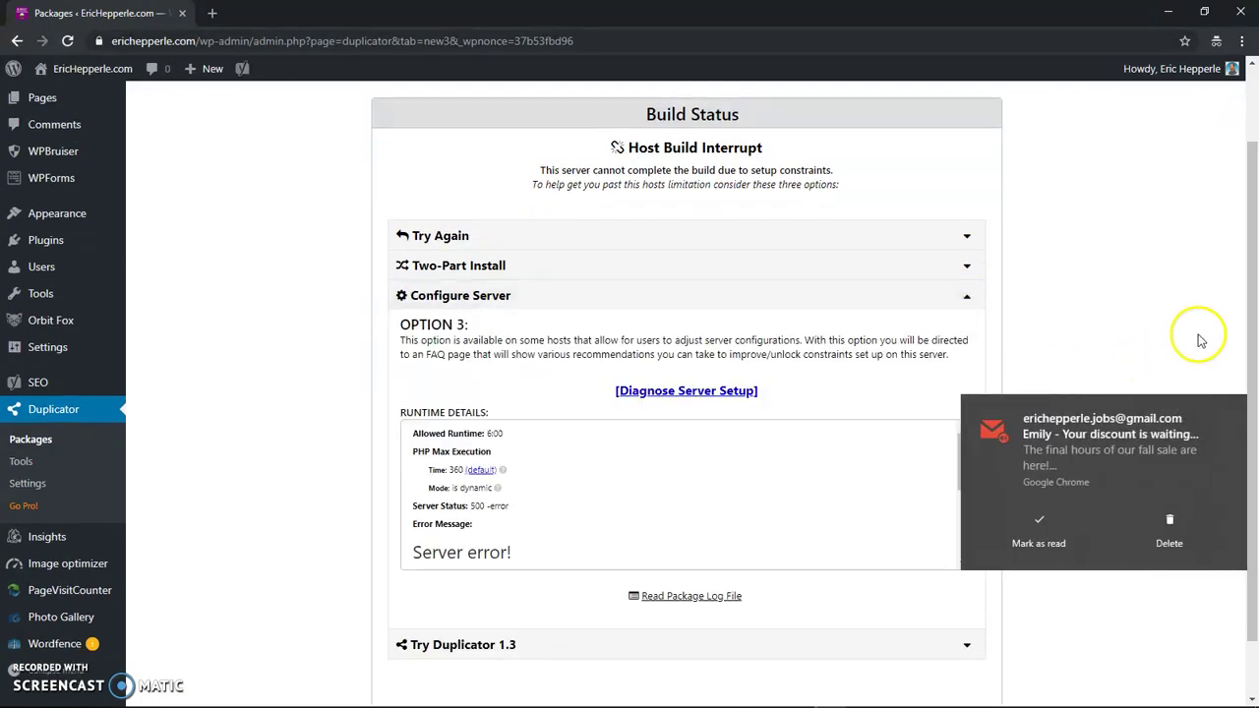
pyautogui.click(1232, 408)
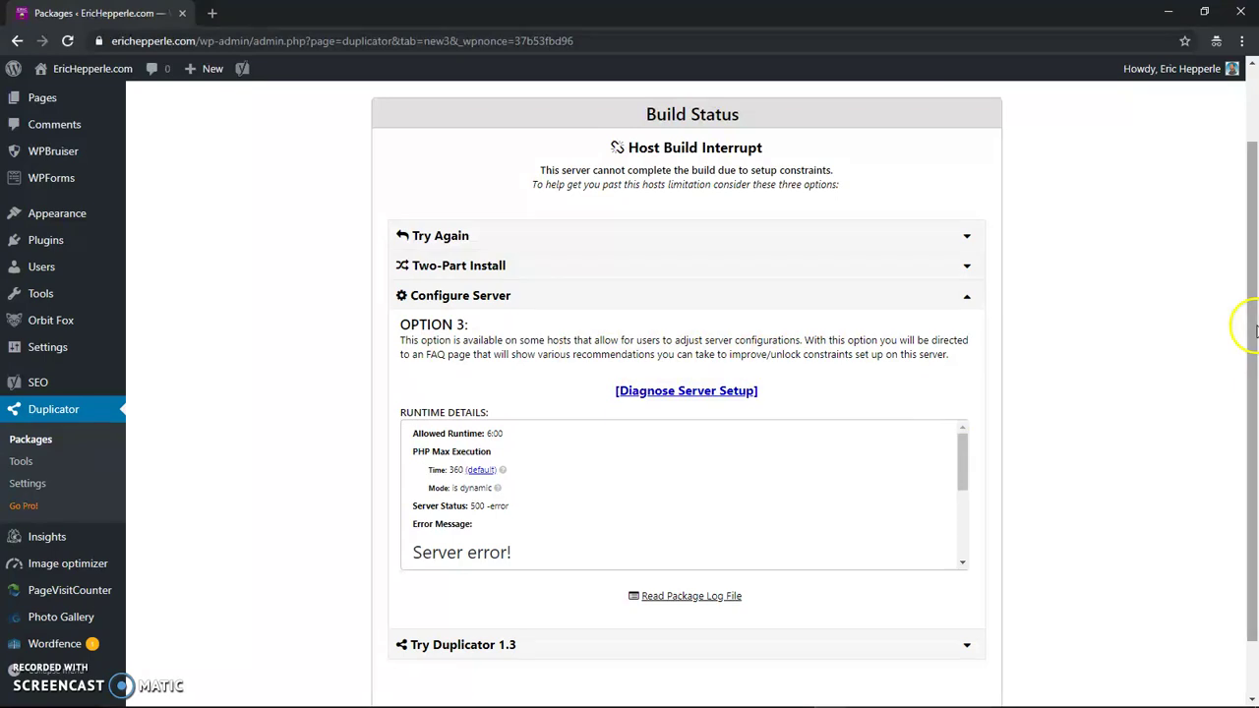
# - Review the runtime details under the Configure Server option of the interrupted build and collapse that section
pyautogui.scroll(-1, 1255, 331)
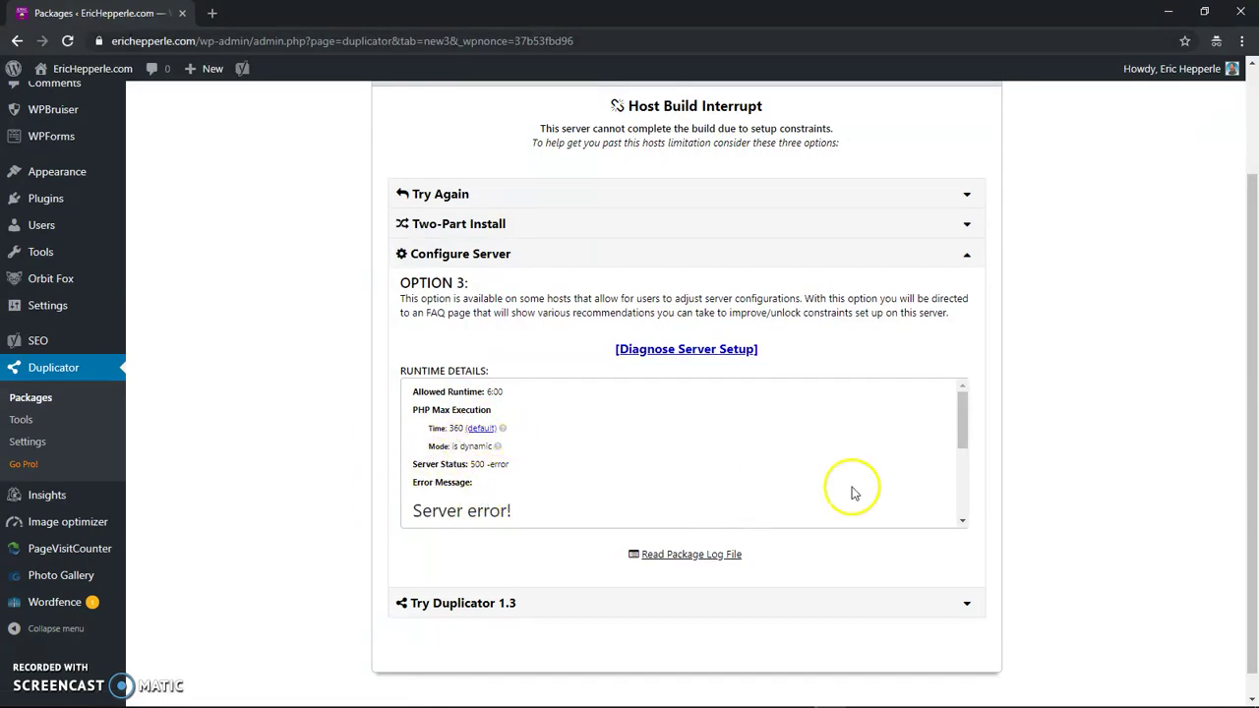
pyautogui.moveTo(962, 423); pyautogui.dragTo(971, 361)
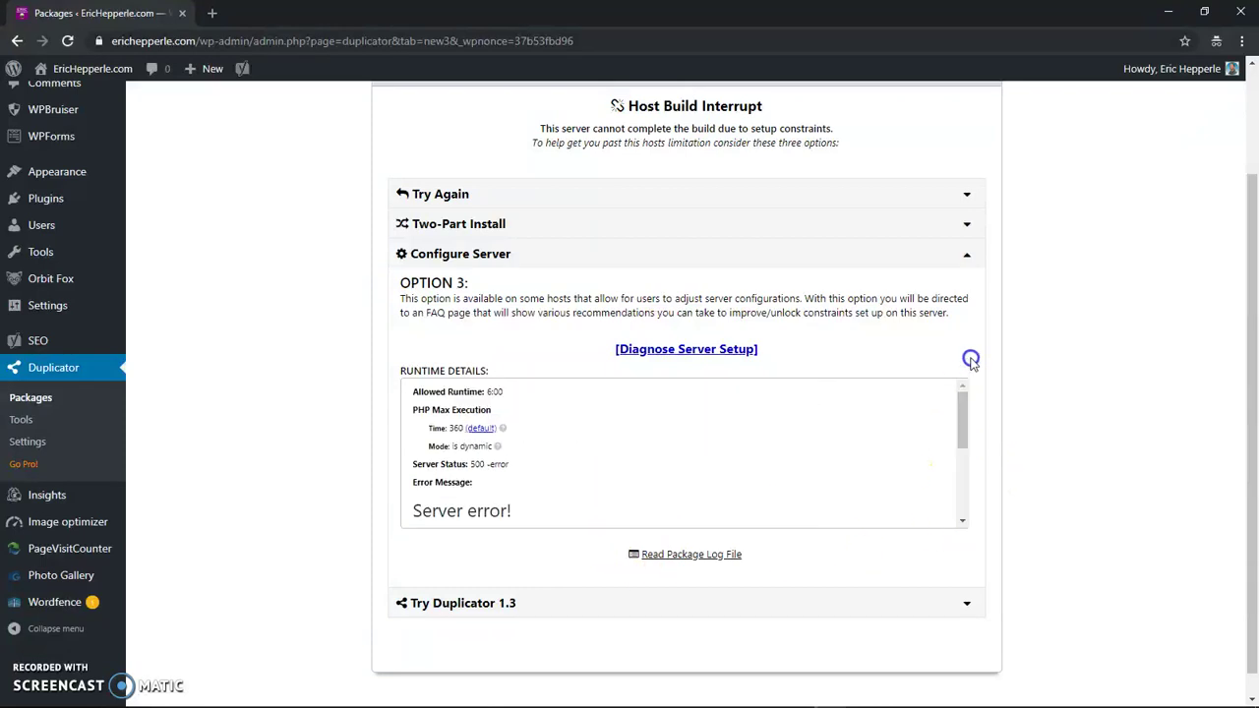
pyautogui.click(966, 254)
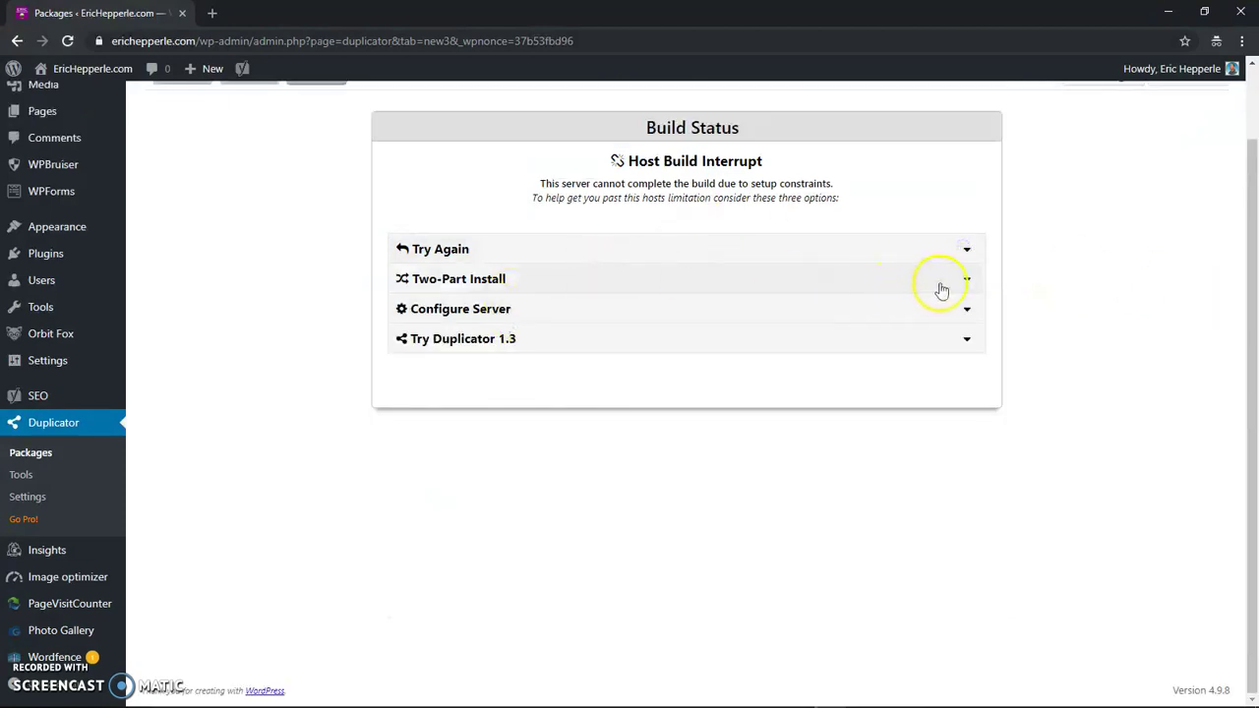
# - Examine the Two-Part Install option, including its overview steps for building a database-only archive
pyautogui.click(970, 284)
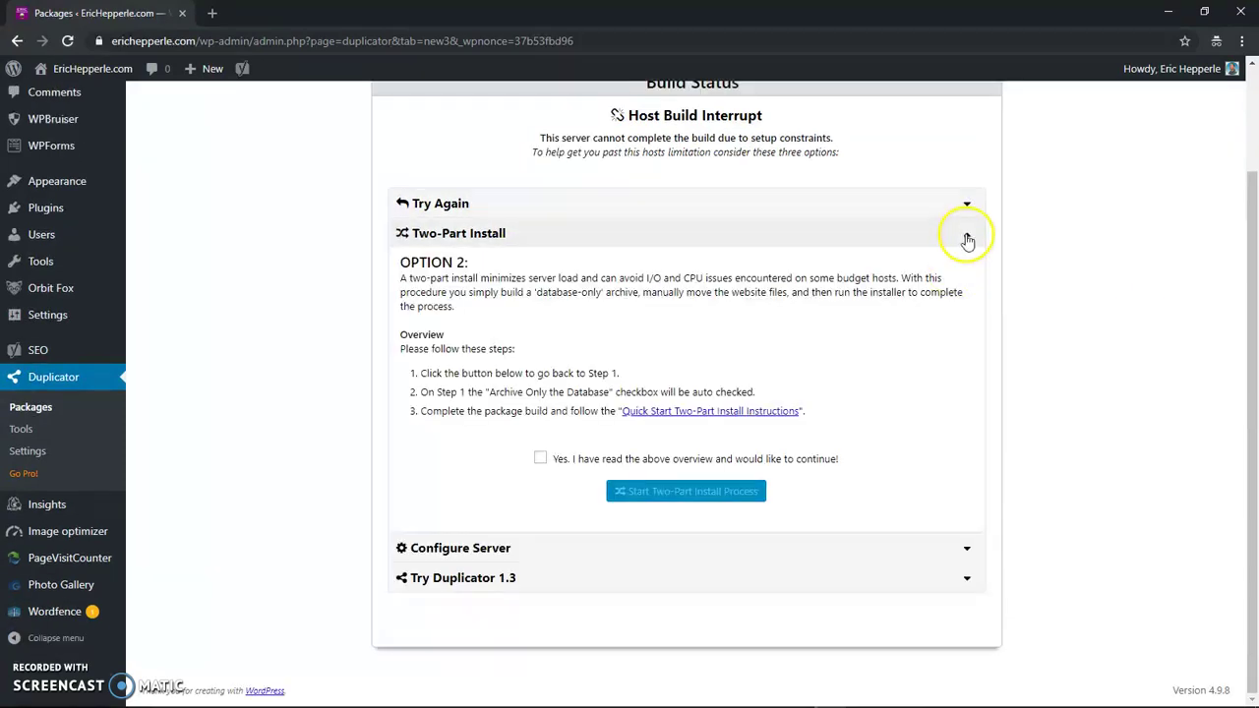
pyautogui.click(969, 236)
pyautogui.moveTo(1248, 383); pyautogui.dragTo(1251, 284)
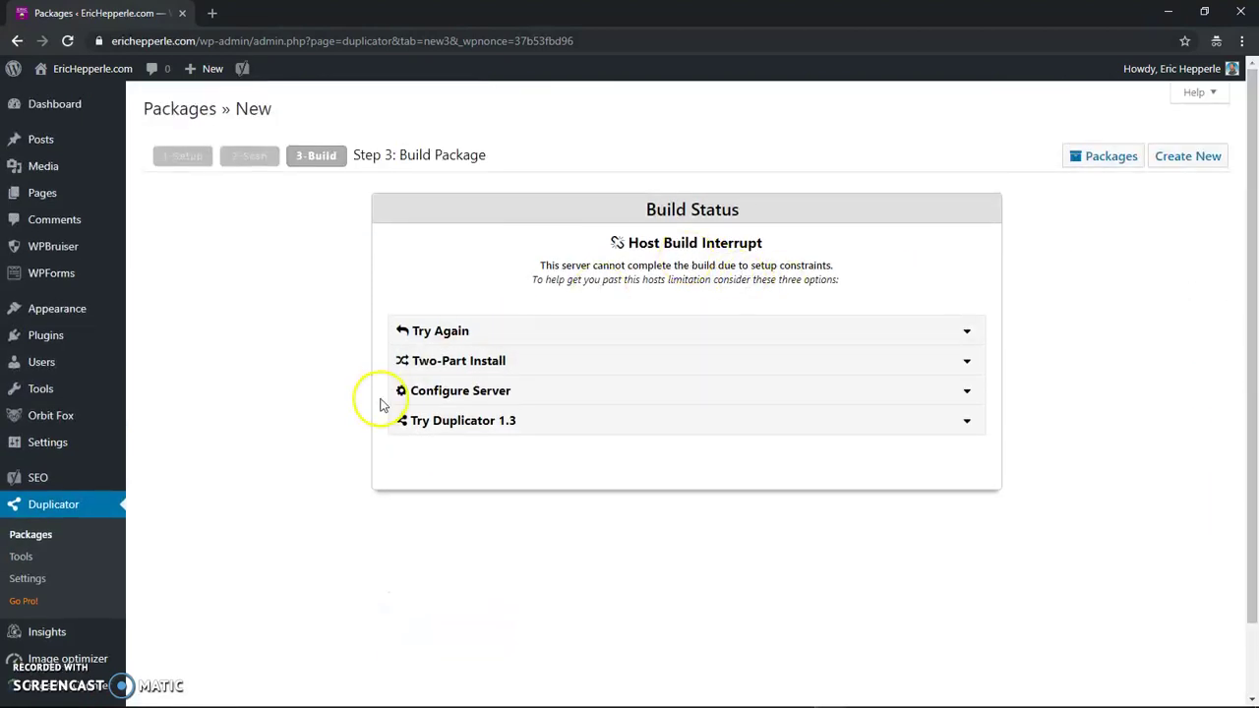
pyautogui.click(905, 363)
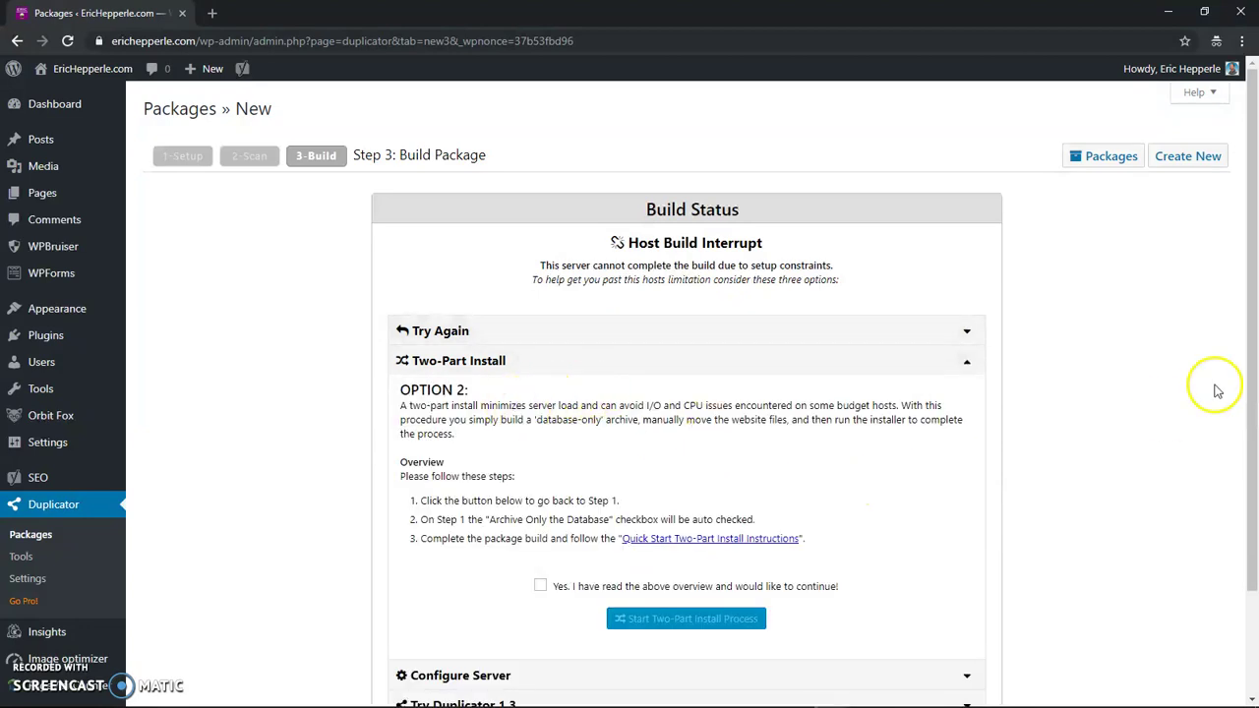
pyautogui.moveTo(1251, 351); pyautogui.dragTo(1252, 438)
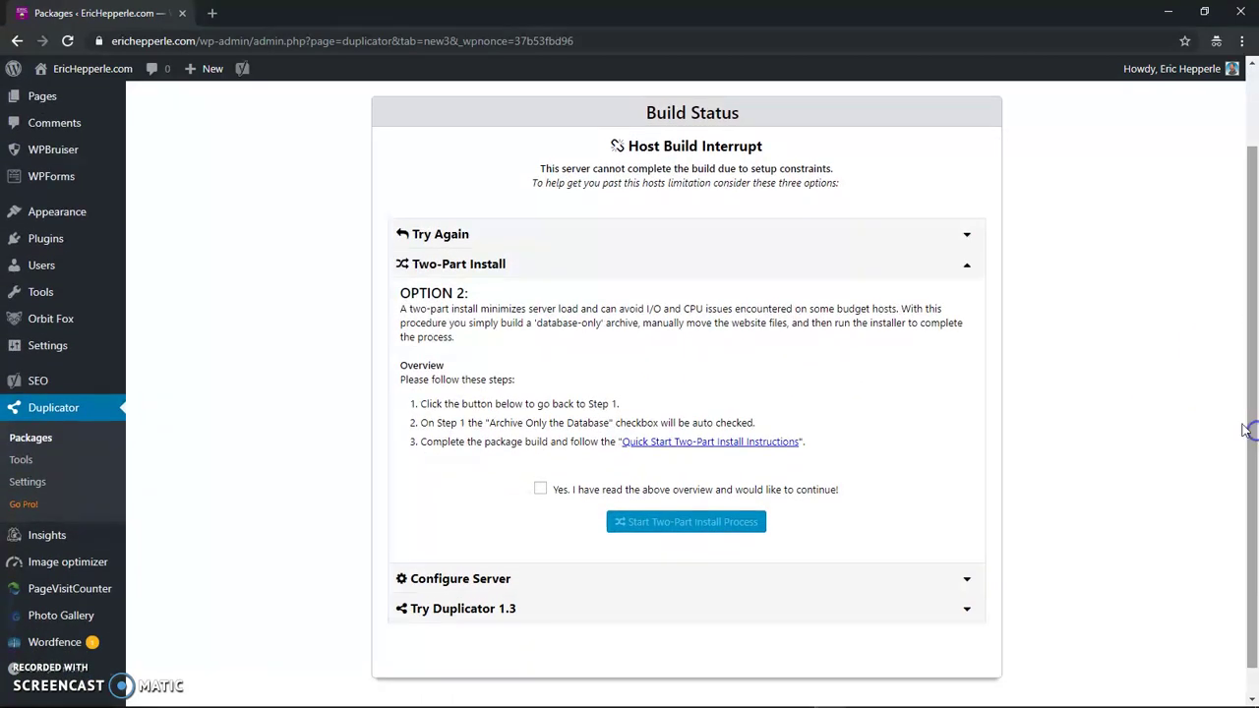